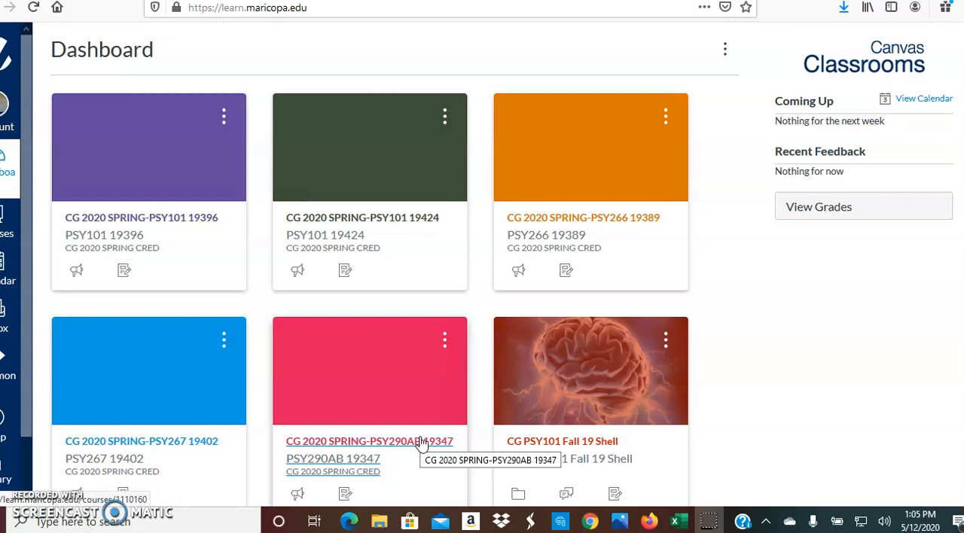
- Open the Lab 9 assignment in the PSY290AB 19347 course and follow its vassarstats.net link
click(422, 442)
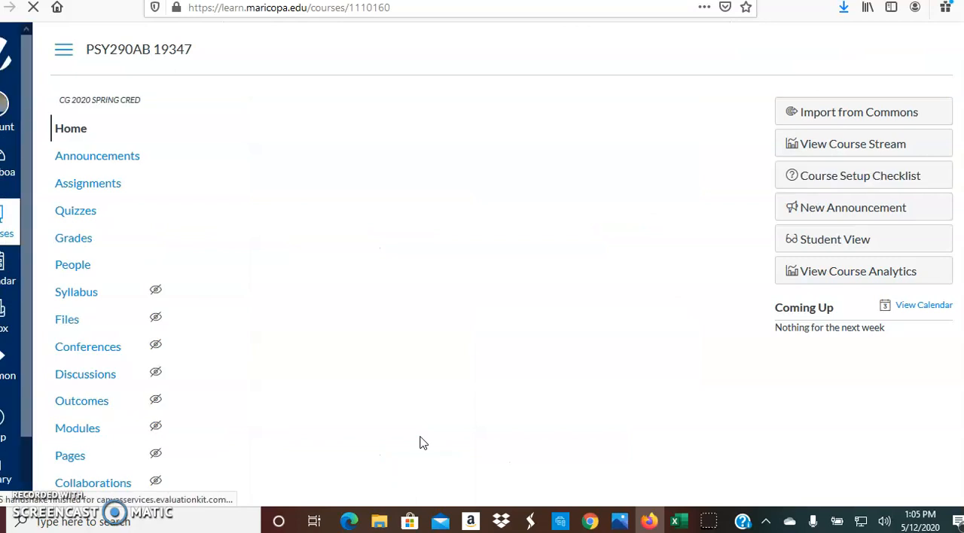
click(113, 185)
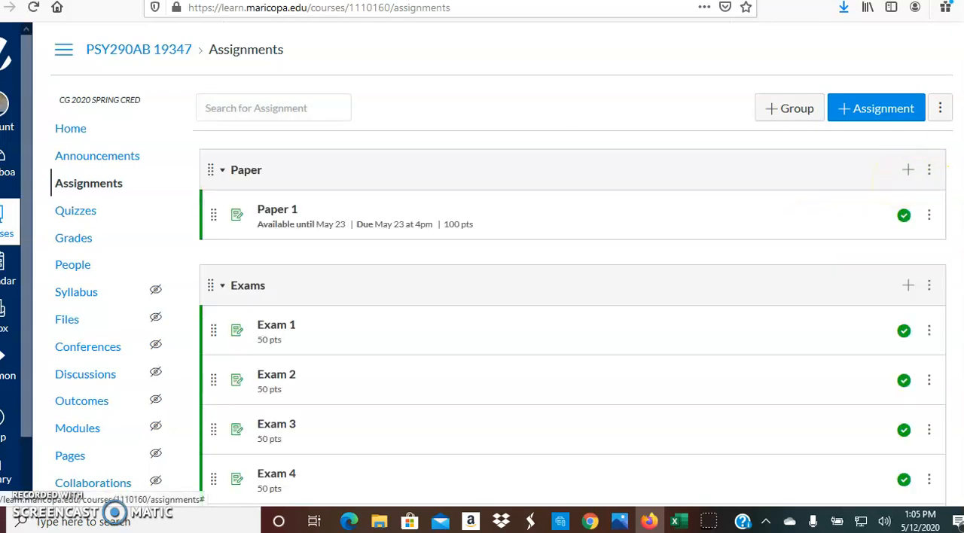
scroll(900, 186, down, 2)
scroll(572, 267, down, 10)
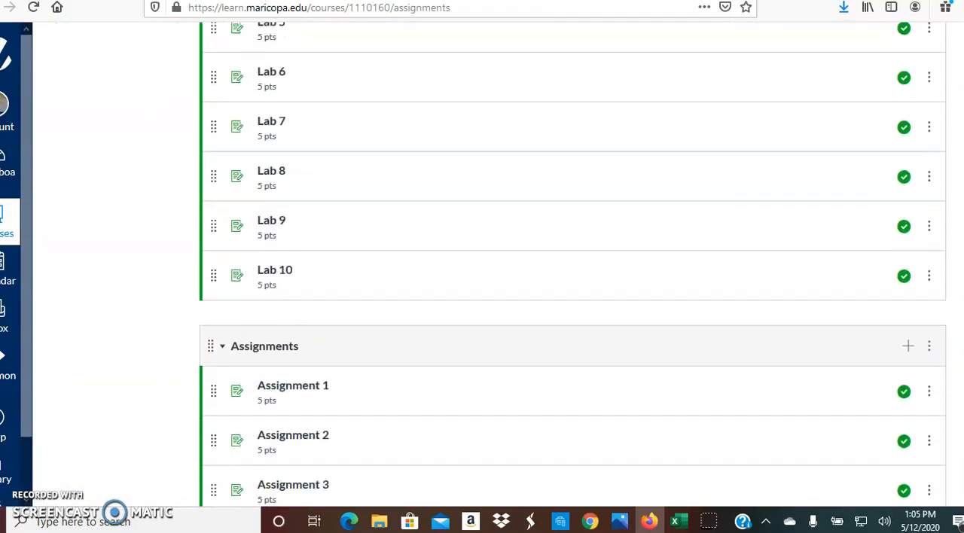
click(273, 222)
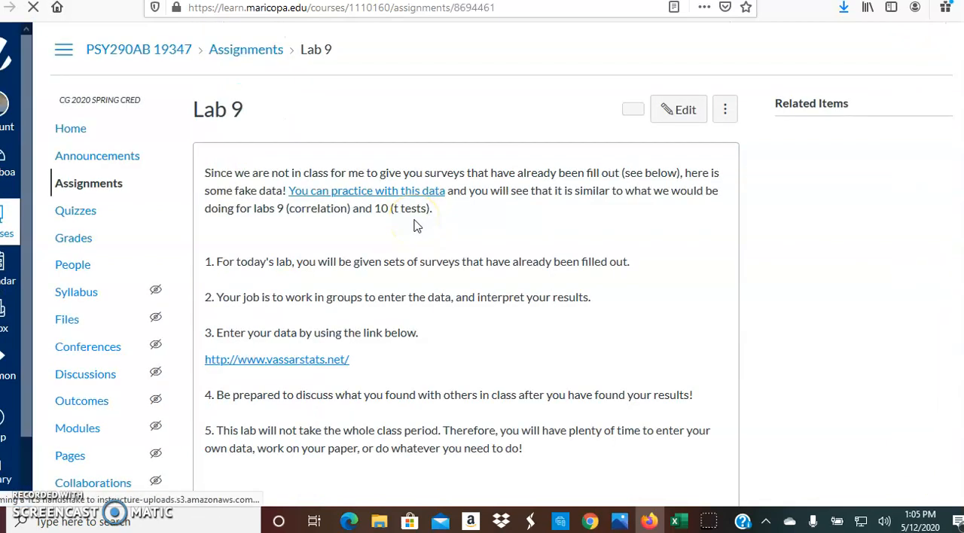
click(322, 362)
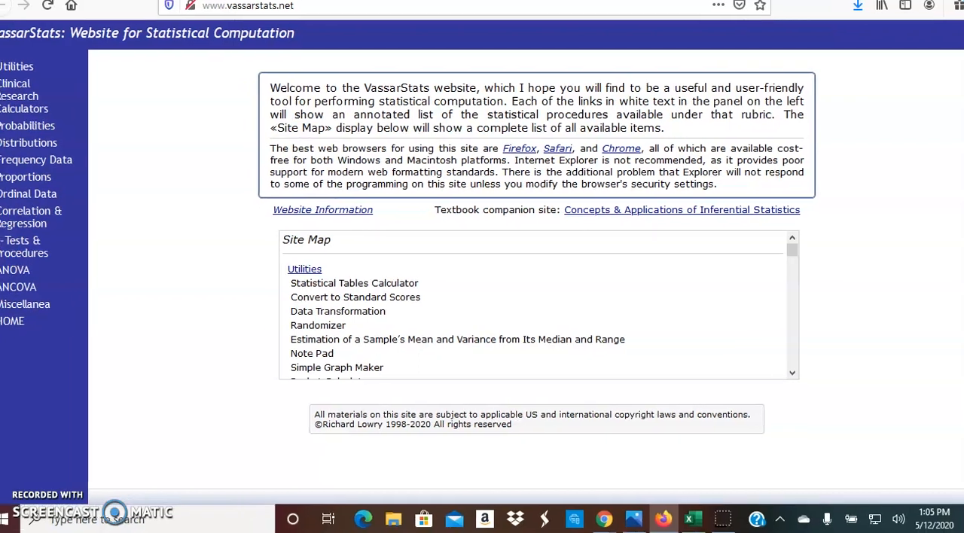
- Open the two-sample t-test for independent or correlated samples and set it up for independent samples
click(39, 249)
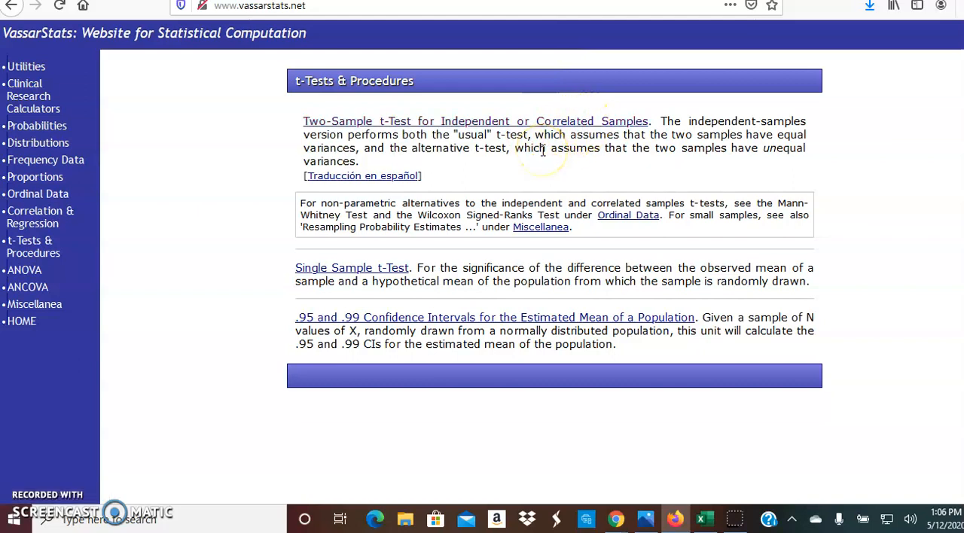
click(491, 123)
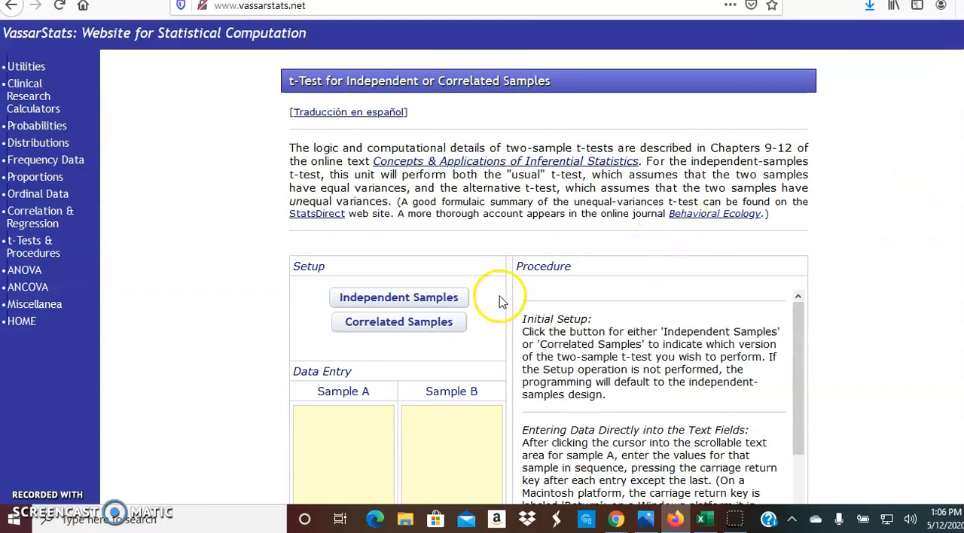
click(447, 301)
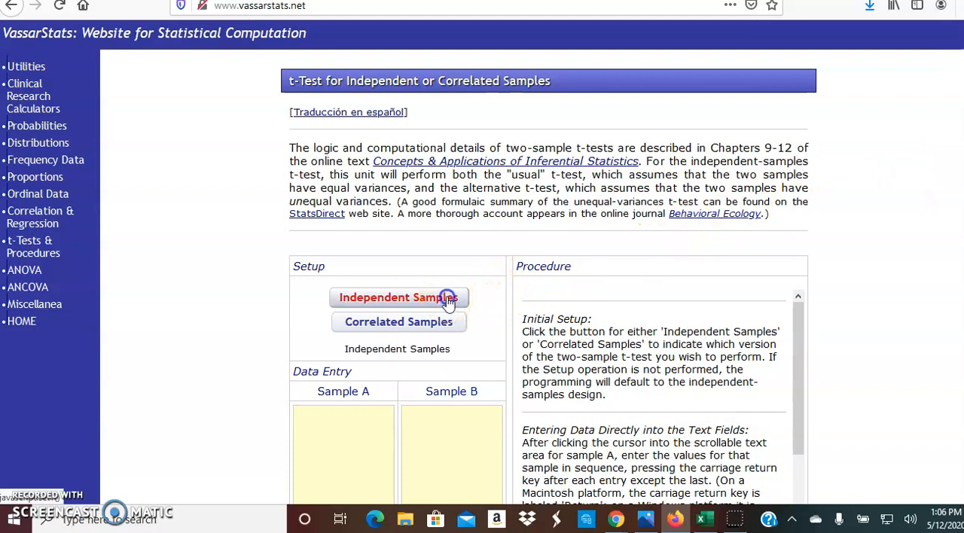
- Enter the Sample A values 23, 18, 19, 11, 25, 9 and 22, one per line
scroll(708, 165, down, 4)
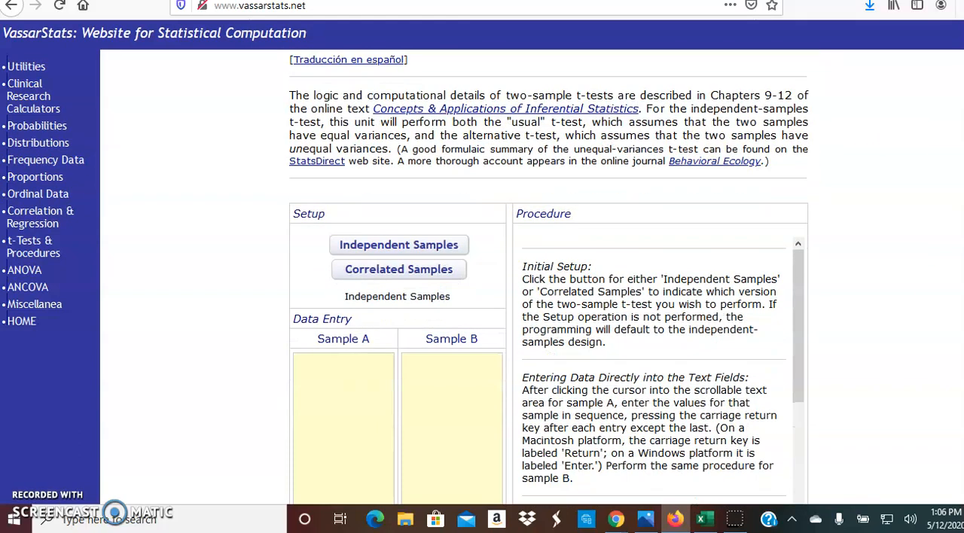
click(329, 134)
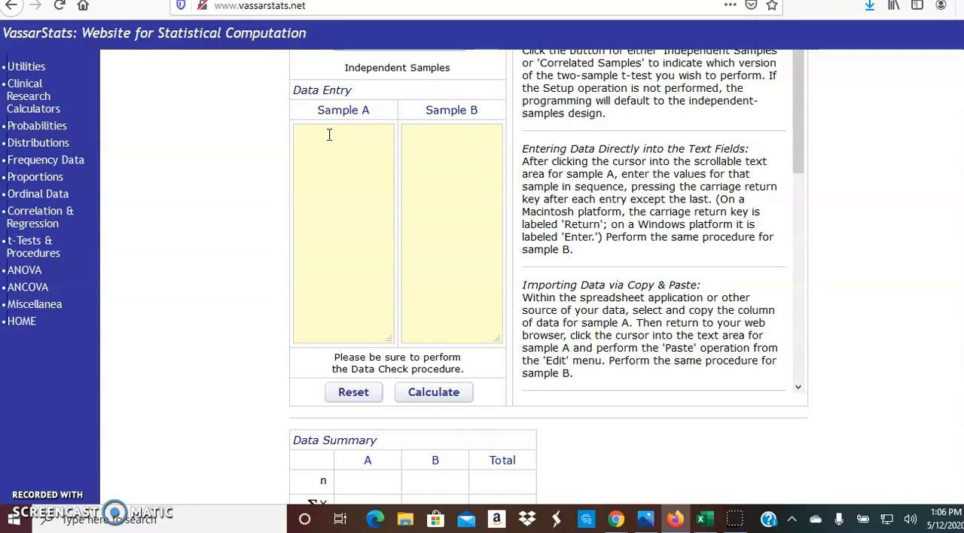
text(23)
key(Return)
text(18)
key(Return)
text(19)
key(Return)
text(11)
key(Return)
text(25)
key(Return)
text(9)
key(Return)
text(22)
- Enter the Sample B values 31, 29, 22, 17, 30, 24, 21, 30 and 17, one per line
click(450, 137)
text(31)
key(Return)
text(29)
key(Return)
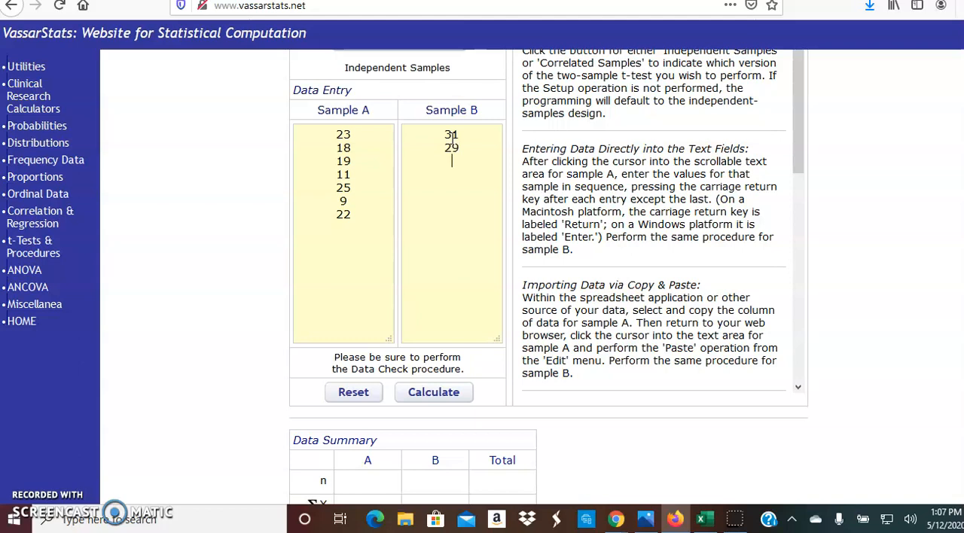
text(22)
key(Return)
text(17)
key(Return)
text(30)
key(Return)
text(24)
key(Return)
text(21)
key(Return)
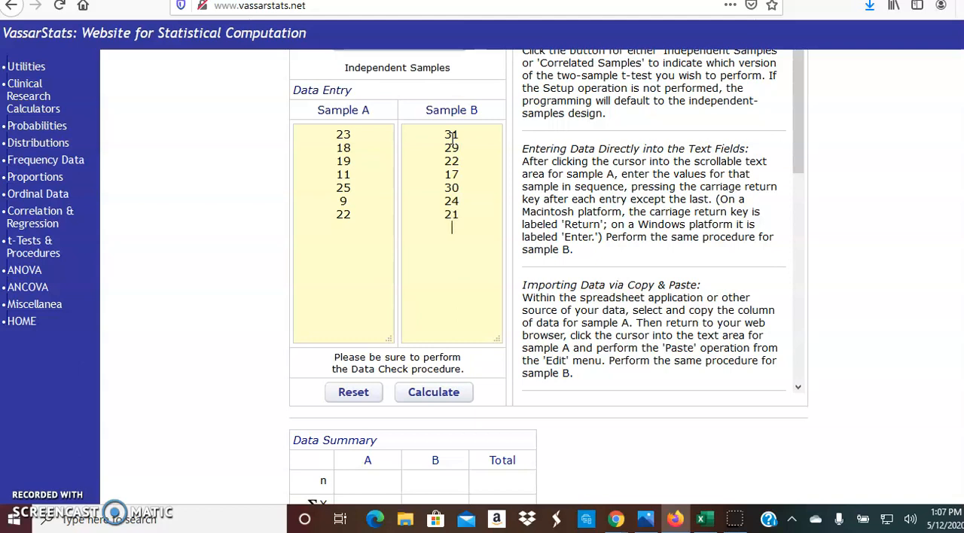
text(30)
key(Return)
text(17)
- Calculate the t-test and review the data summary and the one- and two-tailed probabilities
click(440, 393)
drag(800, 151, 795, 181)
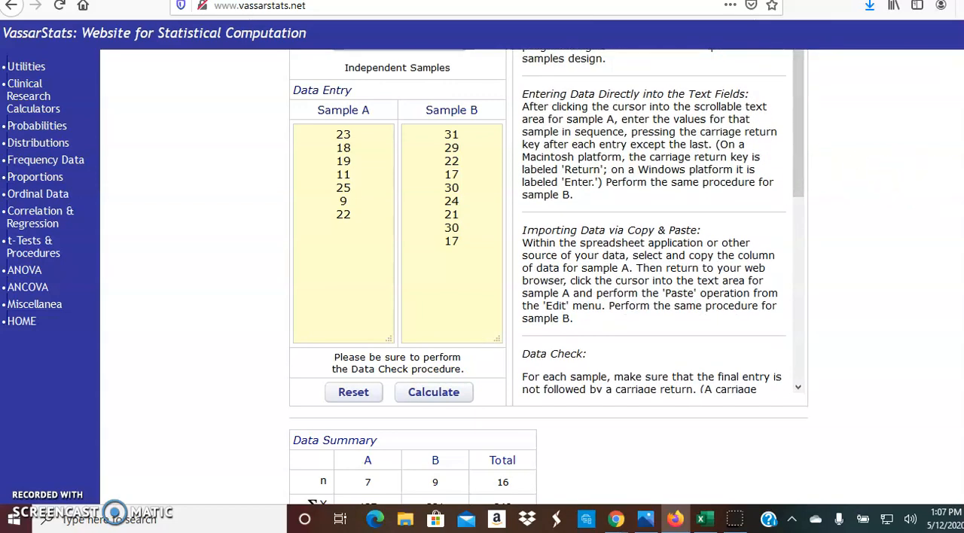
scroll(549, 277, down, 3)
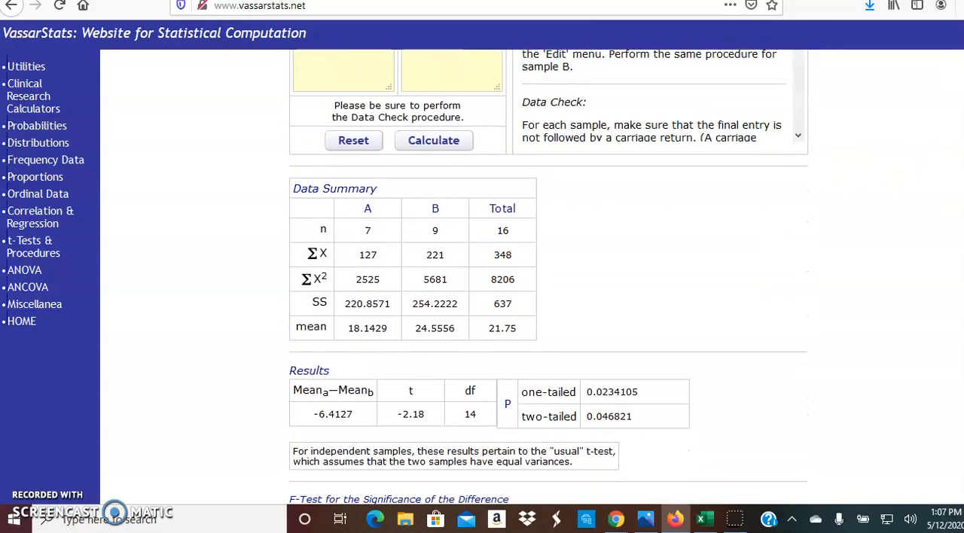
scroll(548, 277, down, 1)
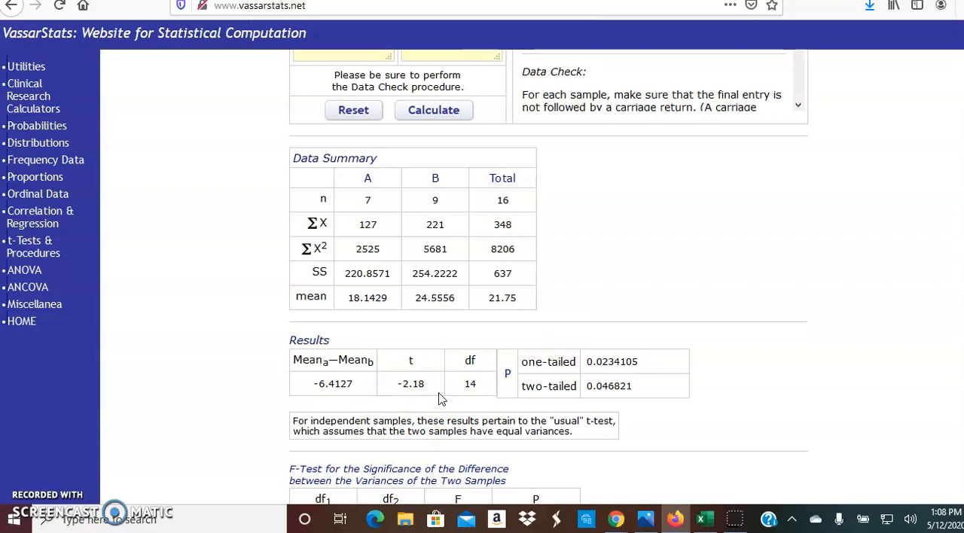
click(639, 376)
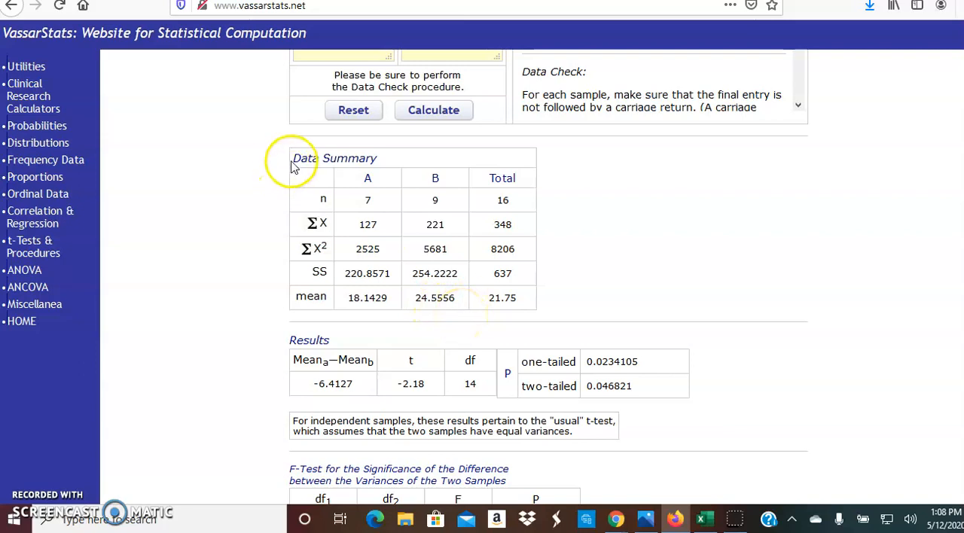
drag(293, 157, 620, 277)
click(620, 277)
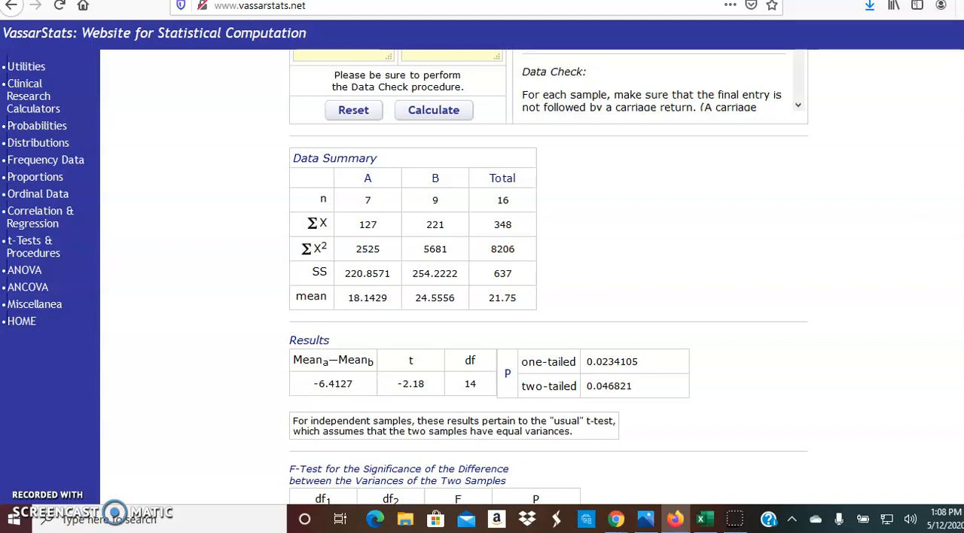
- Open the print dialog for the t-test results and dismiss it without printing
scroll(548, 277, down, 10)
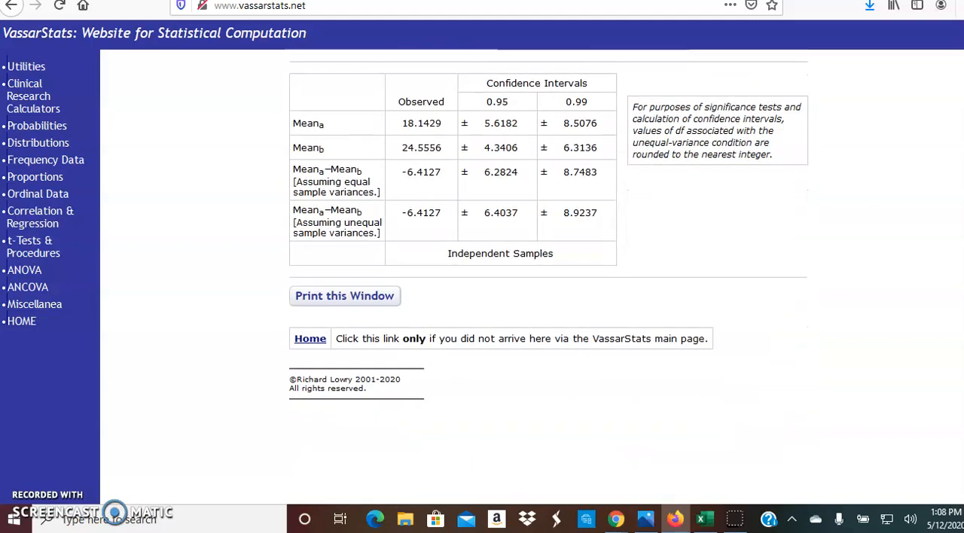
scroll(441, 258, up, 10)
scroll(441, 258, down, 8)
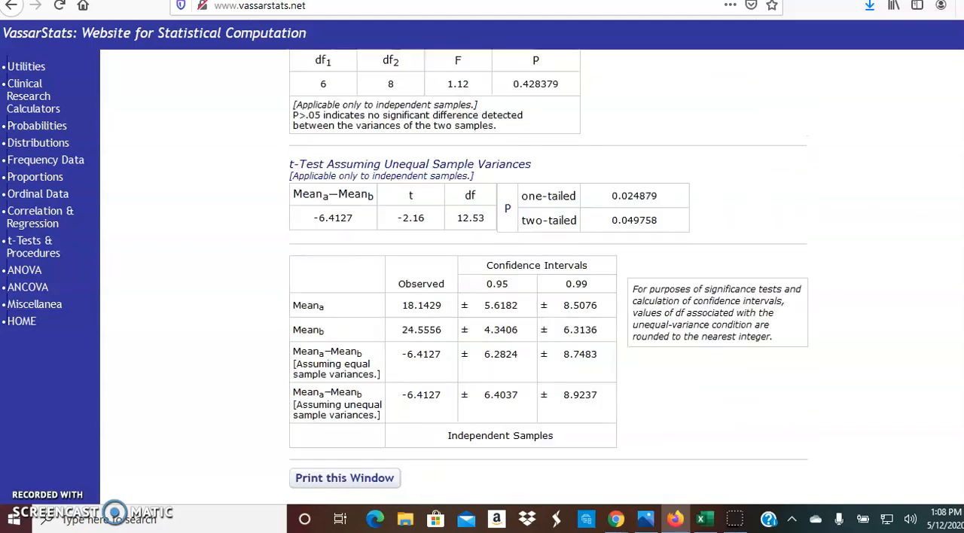
scroll(366, 263, down, 3)
click(362, 301)
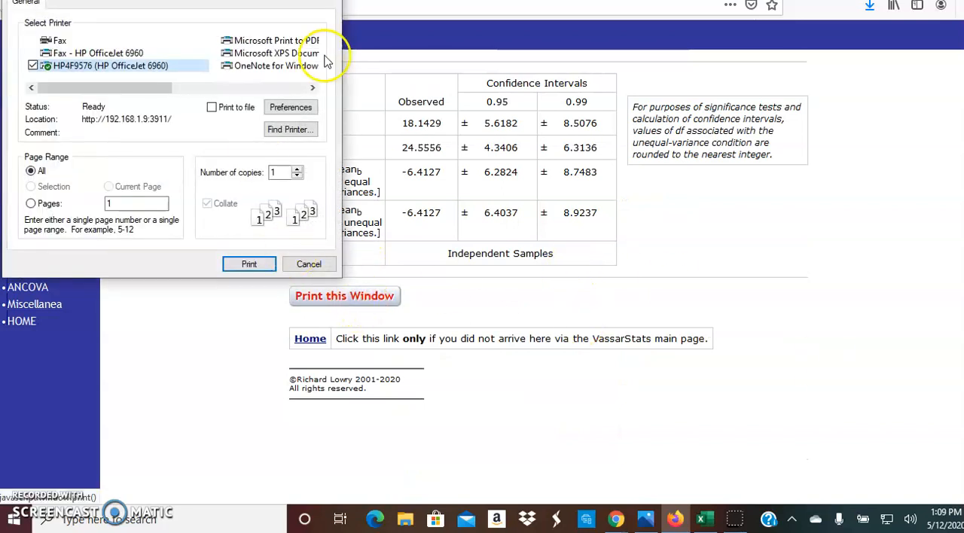
click(326, 0)
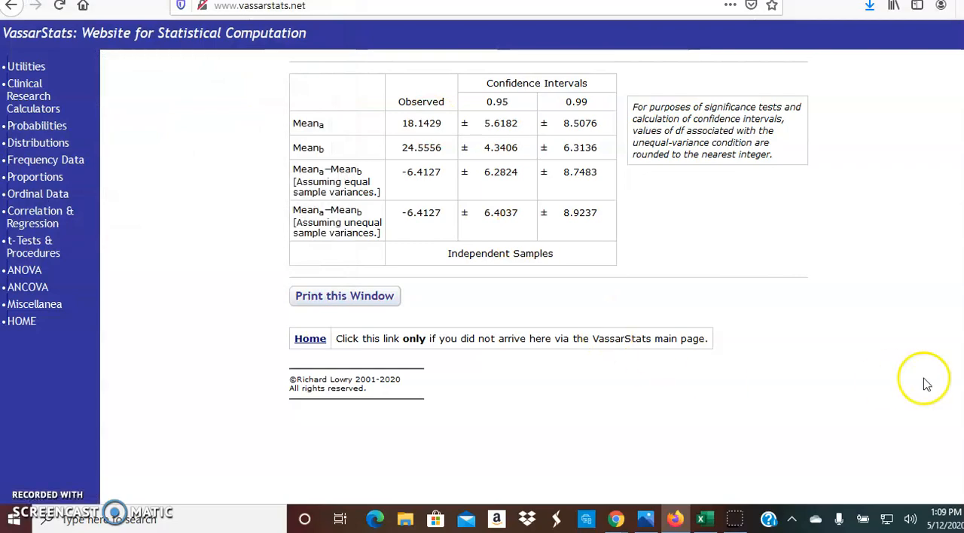
- Examine the sample sizes, means, t value and one-tailed probability in the t-test results
scroll(548, 277, up, 14)
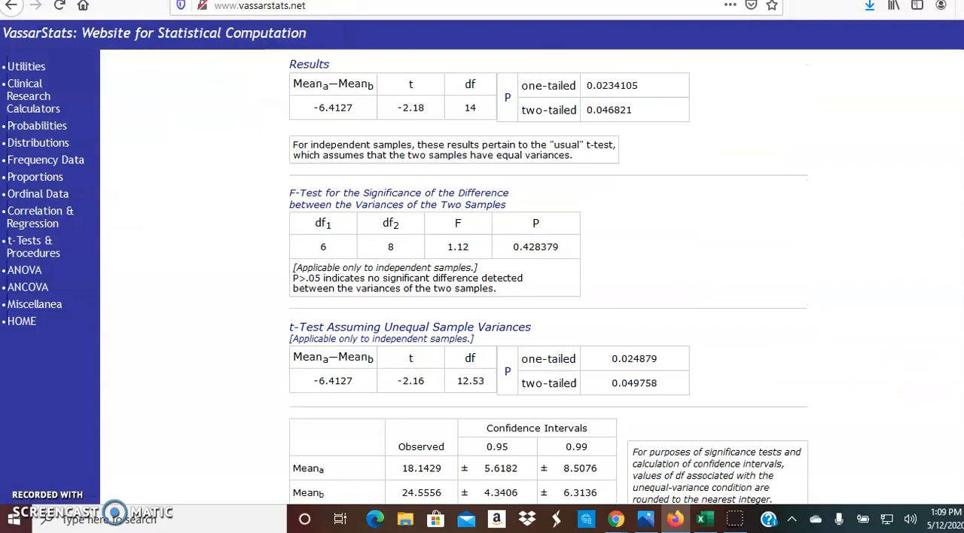
scroll(548, 277, down, 8)
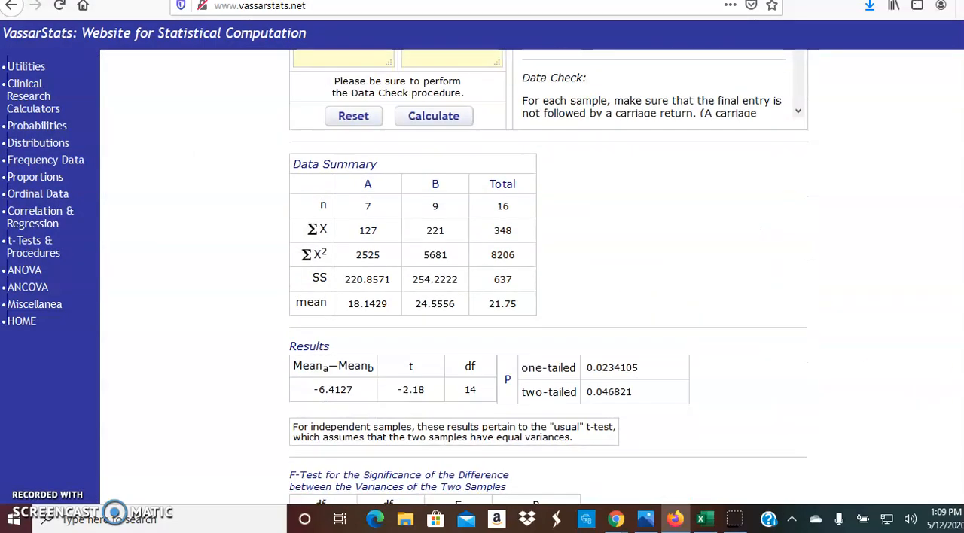
scroll(548, 277, up, 2)
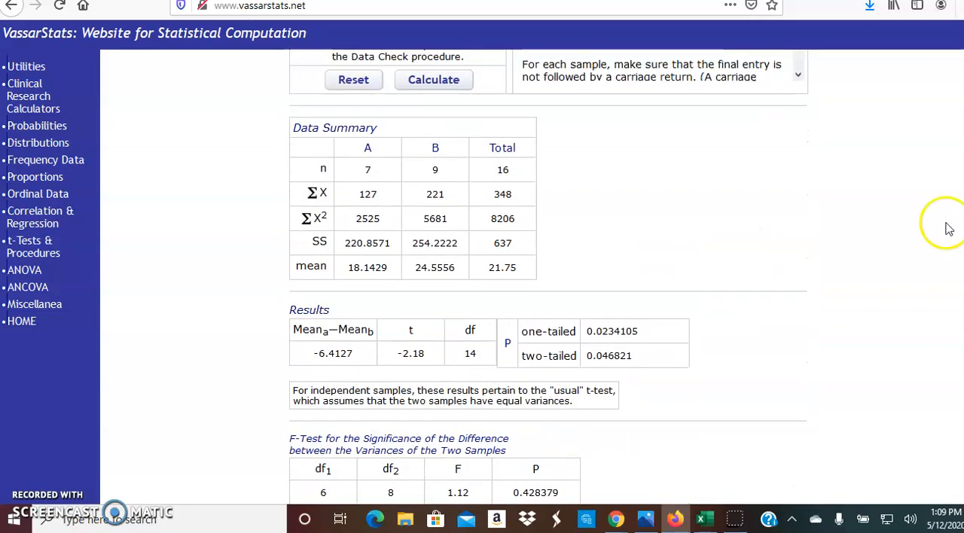
click(323, 168)
drag(323, 168, 351, 170)
click(318, 209)
drag(295, 266, 326, 266)
click(388, 360)
drag(392, 360, 427, 353)
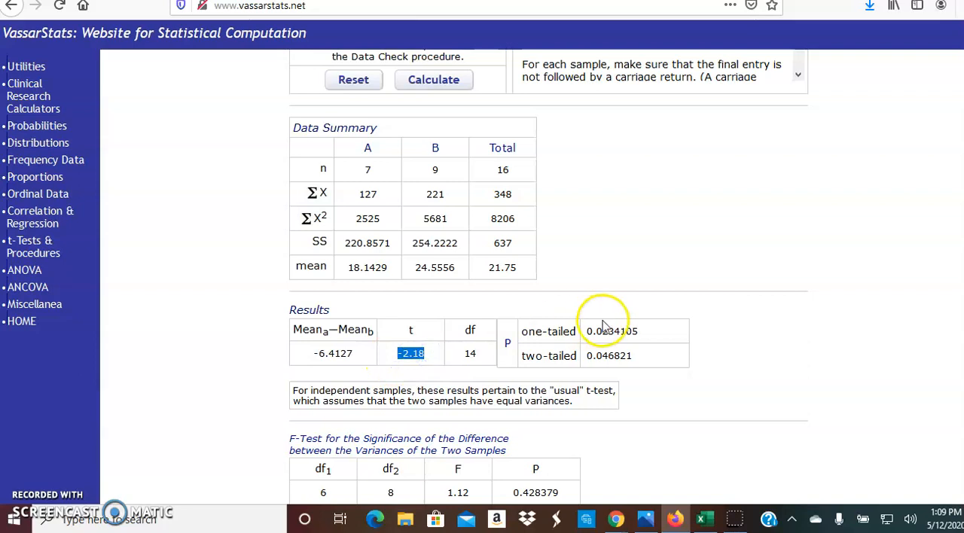
drag(586, 331, 654, 327)
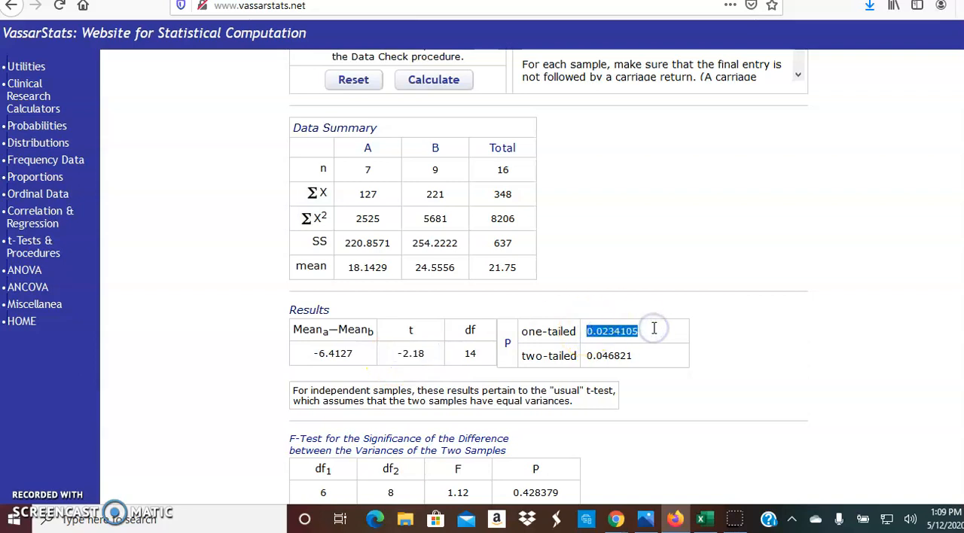
click(640, 277)
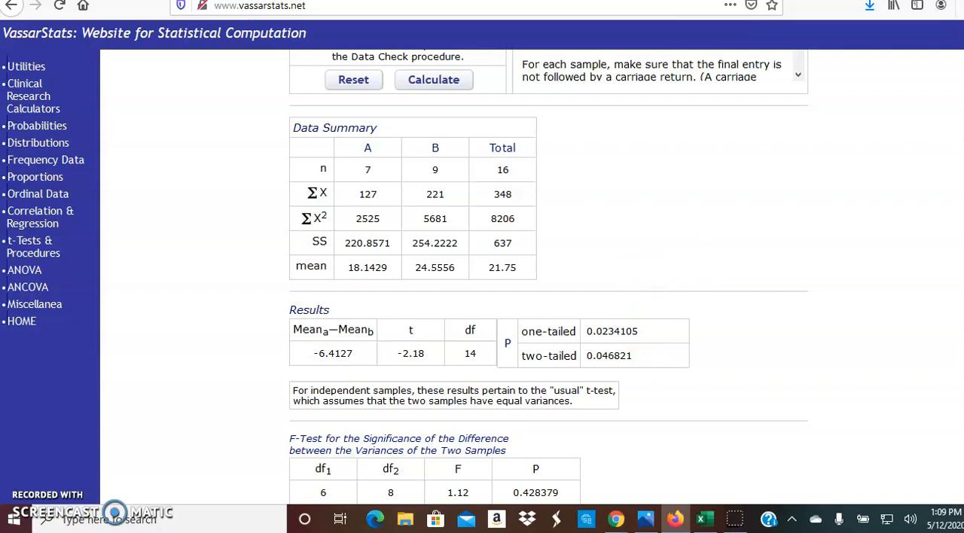
scroll(549, 275, up, 5)
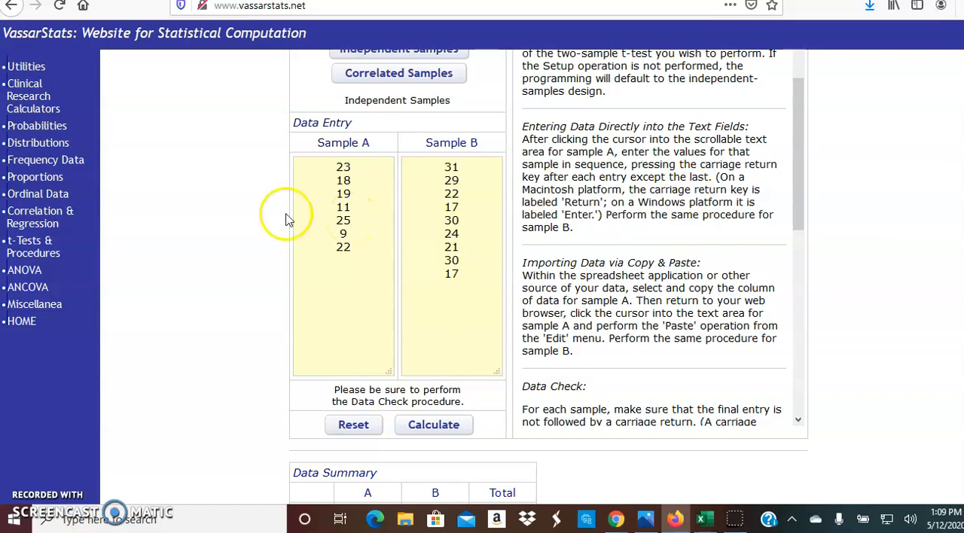
- Open the direct-entry version of Basic Linear Correlation and Regression with N set to 11 and activate the first X cell
click(54, 214)
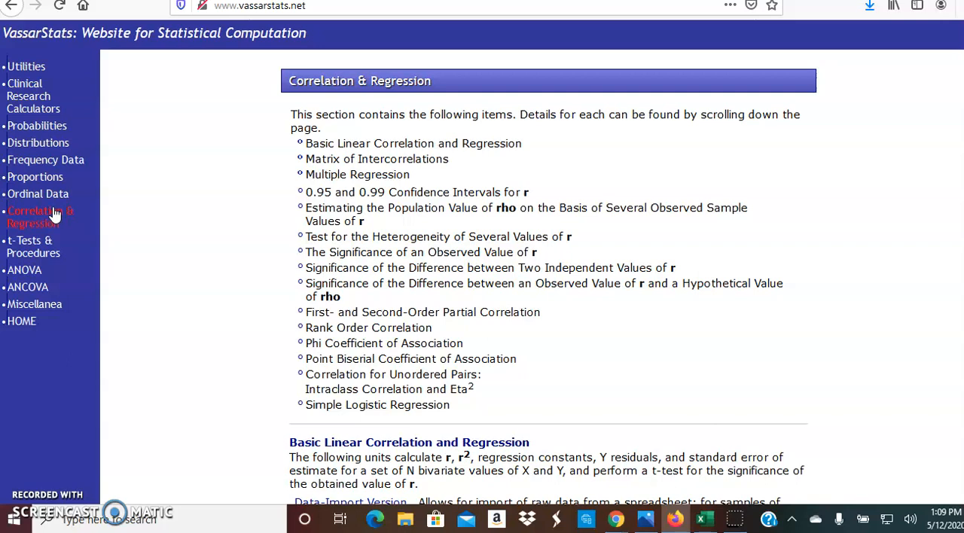
click(53, 216)
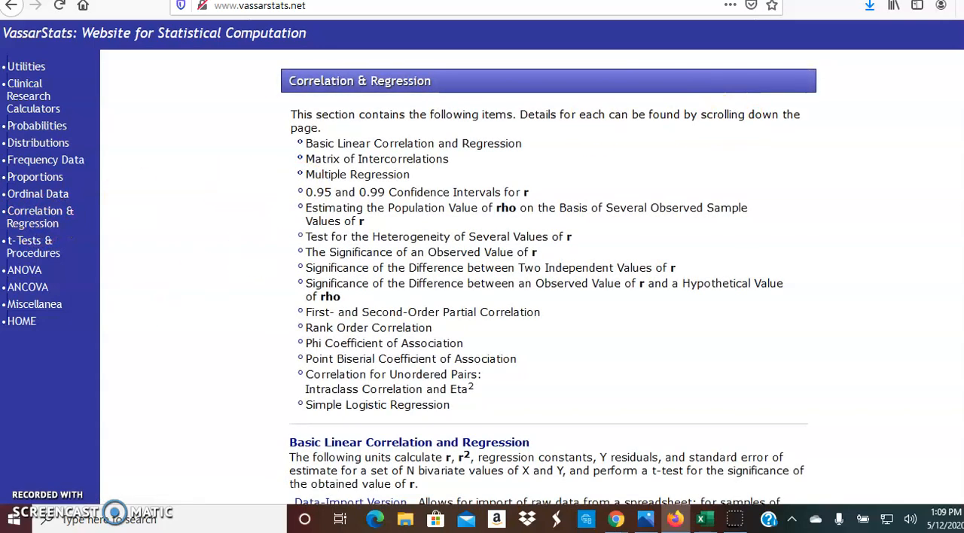
scroll(548, 277, down, 5)
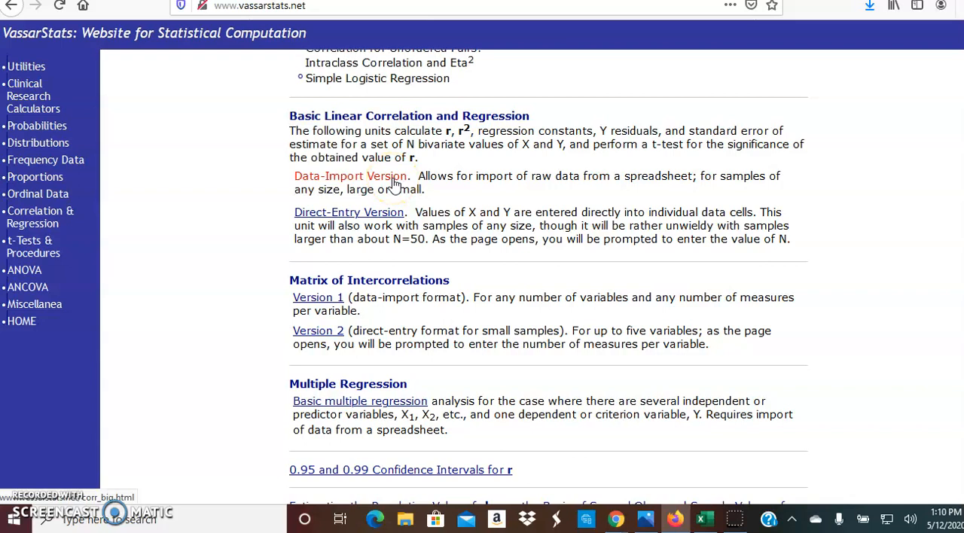
click(373, 216)
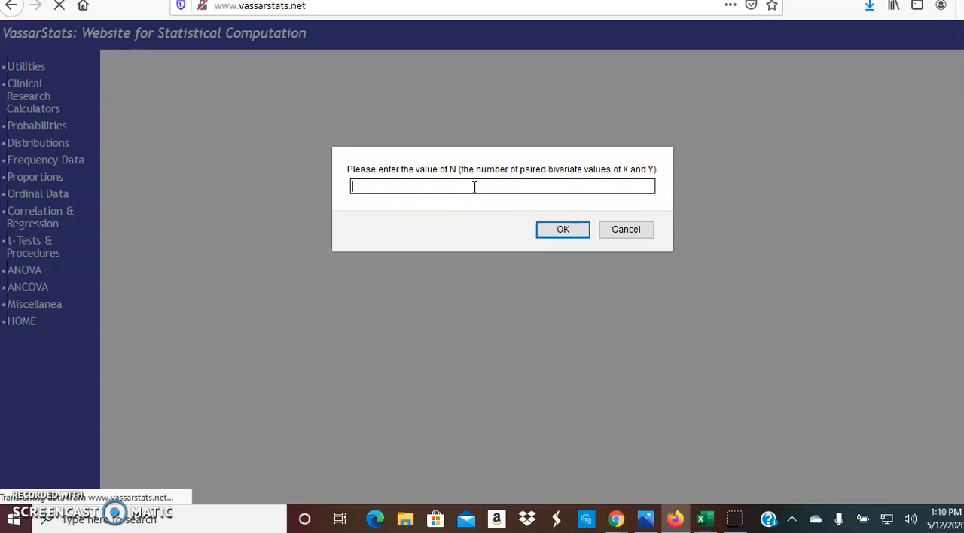
text(11)
click(553, 229)
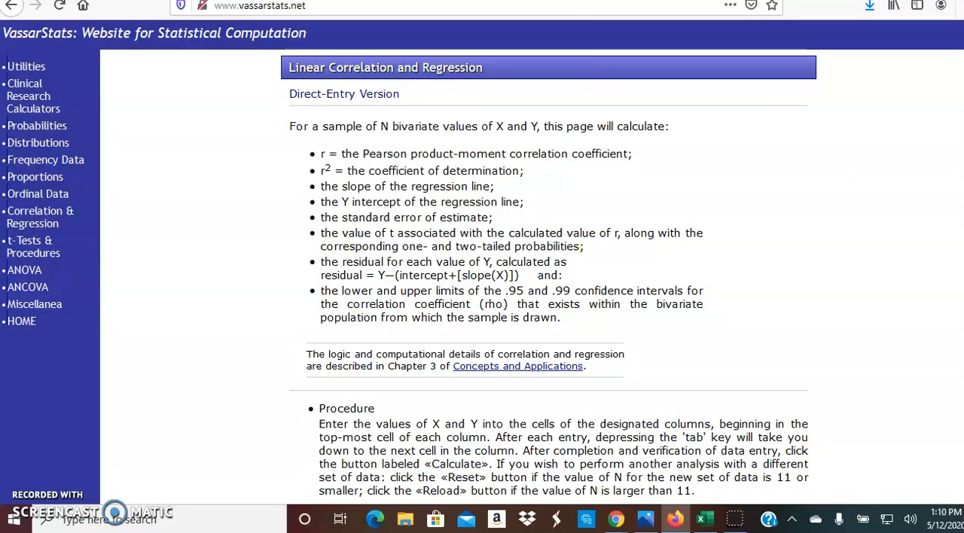
scroll(591, 238, down, 8)
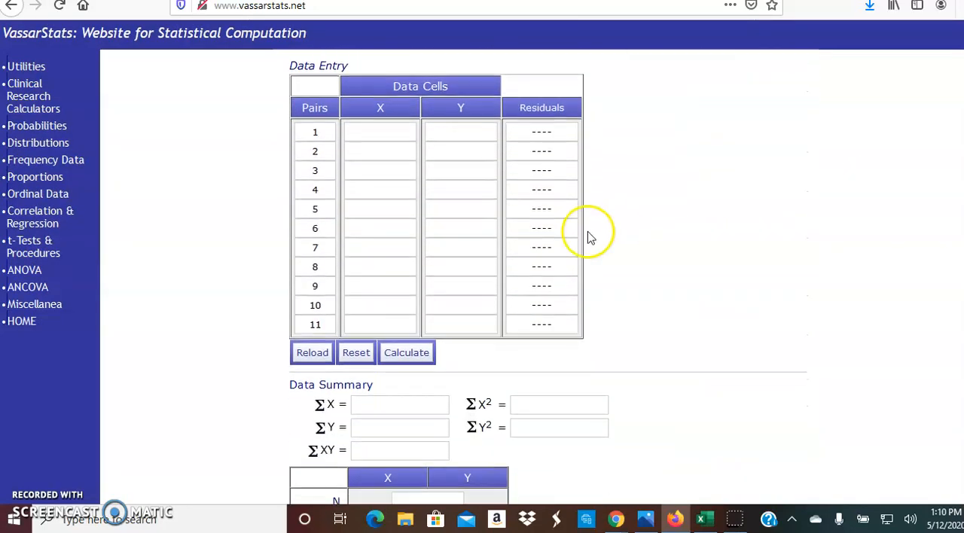
click(388, 130)
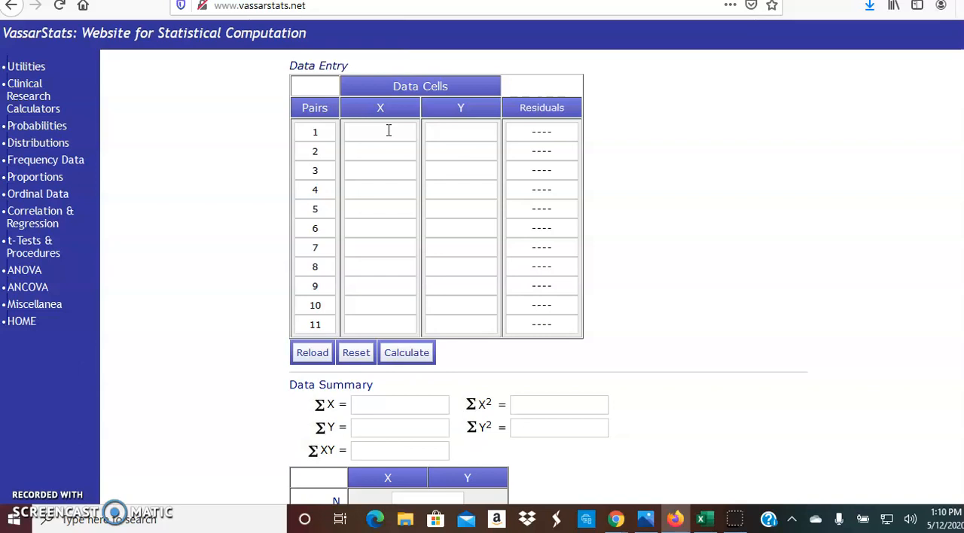
- Fill in the first two data pairs with X 18, Y 41 and X 23, Y 29
text(18)
click(461, 129)
text(432)
key(BackSpace)
click(374, 153)
text(23)
click(466, 156)
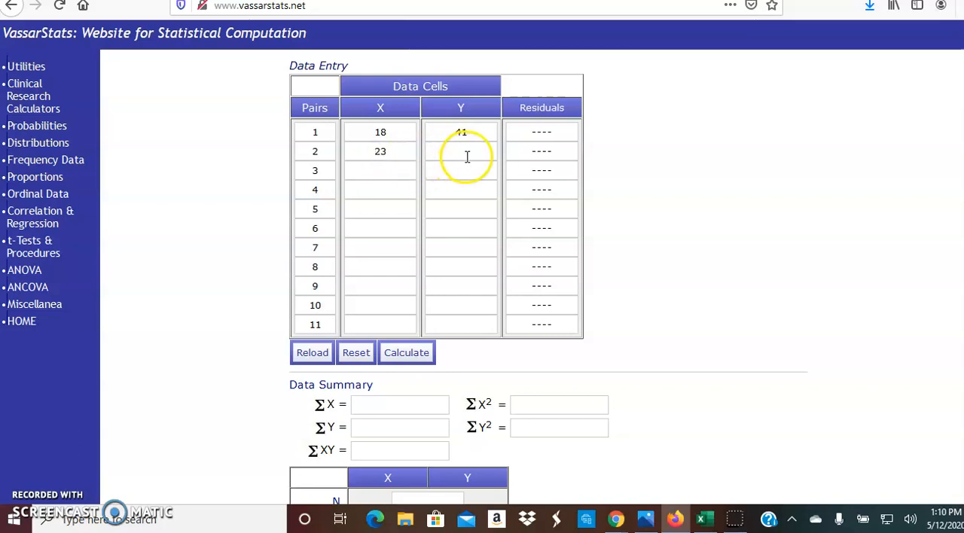
text(29)
- Enter pair 3 as X 19, Y 38 and pair 4 as X 26, Y 20
click(409, 172)
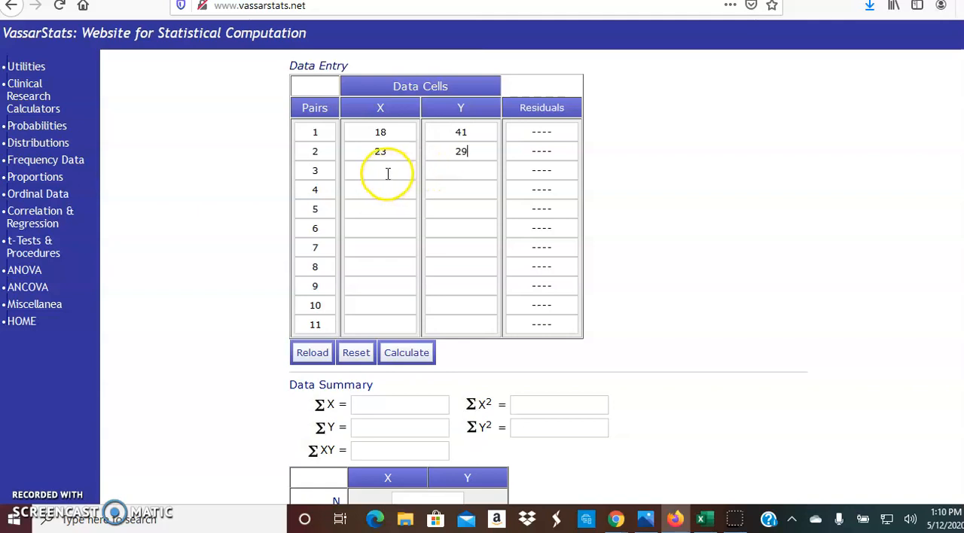
text(19)
click(459, 168)
text(88)
click(413, 189)
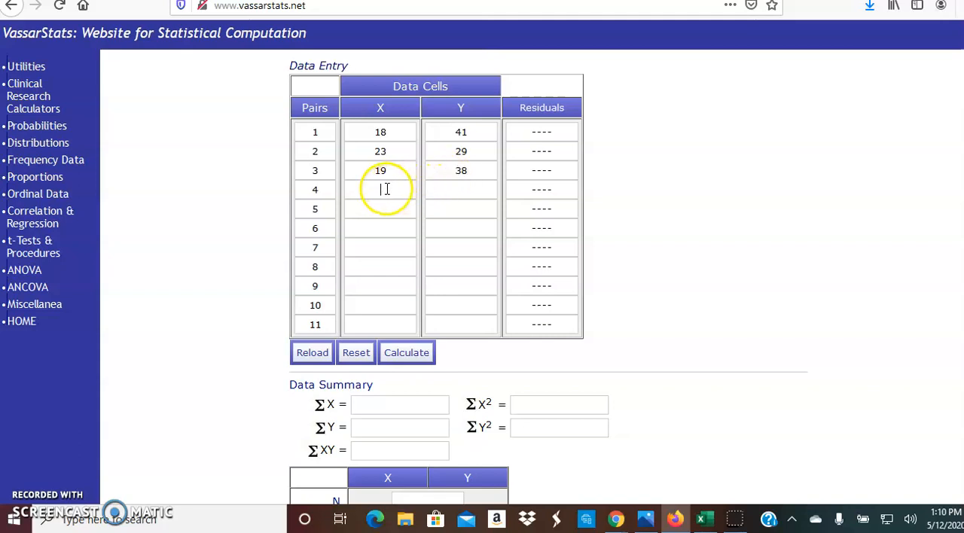
text(26)
click(435, 193)
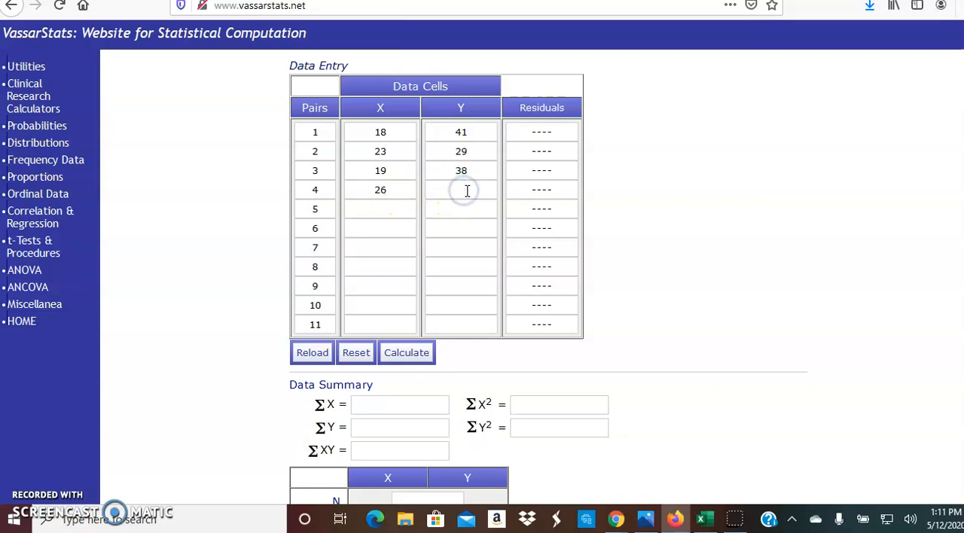
text(20)
- Enter pair 5 as X 18, Y 37 and pair 6 as X 20, Y 35
click(382, 211)
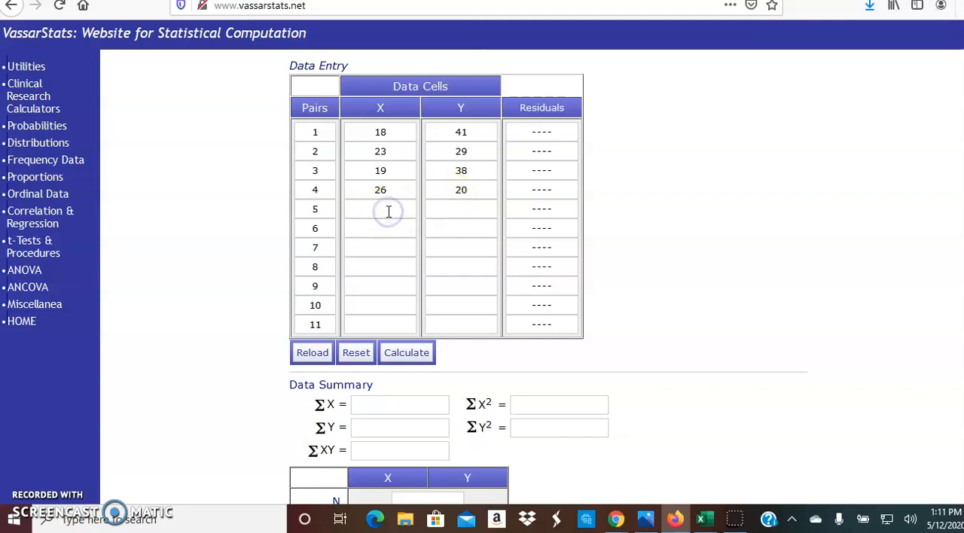
text(18)
click(462, 210)
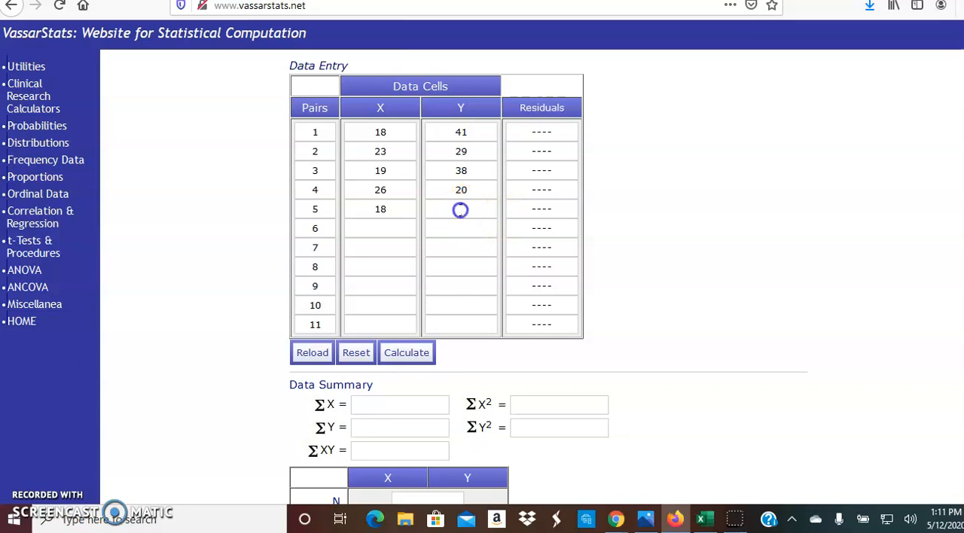
text(37)
click(384, 226)
text(20)
click(461, 230)
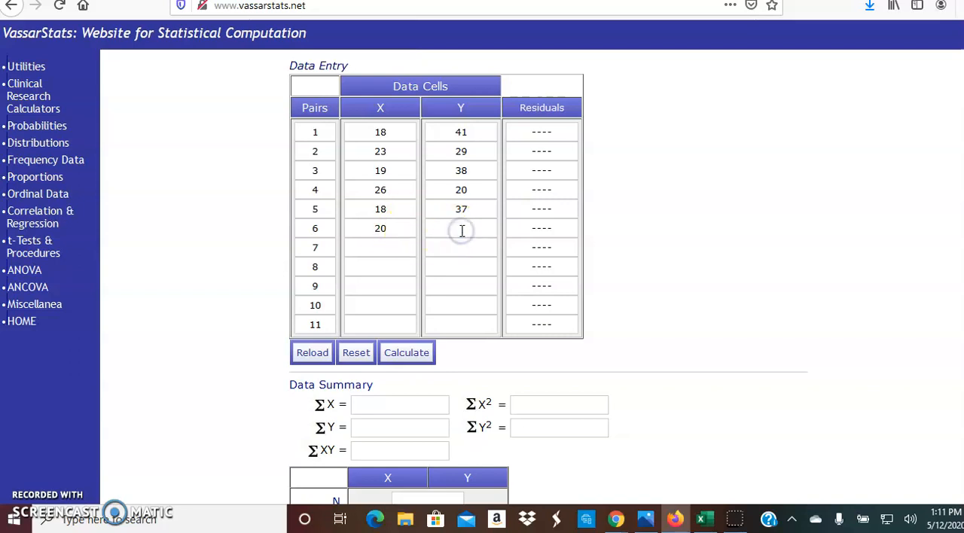
text(35)
- Enter pair 7 as X 22, Y 30 and pair 8 as X 29, Y 14
click(387, 245)
text(22)
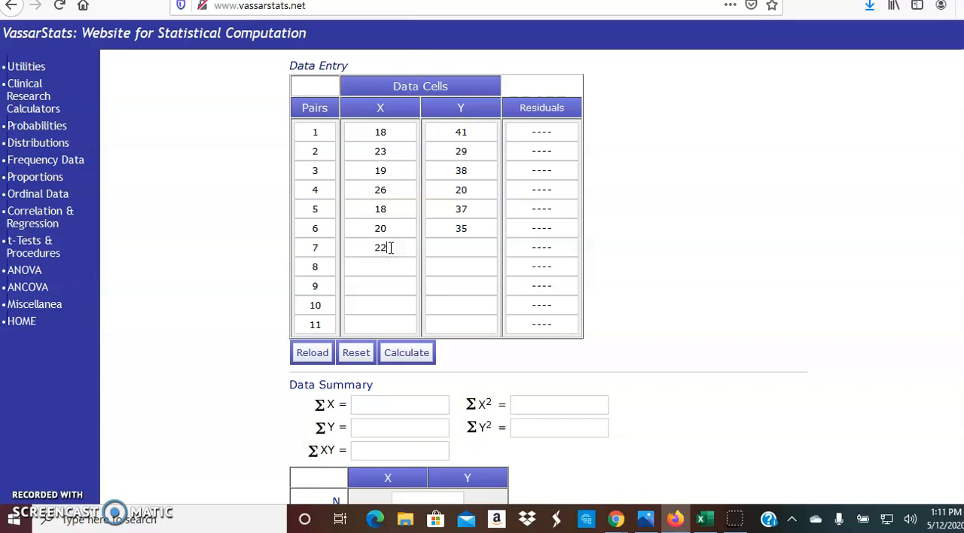
click(460, 250)
click(471, 251)
text(30)
click(379, 265)
text(29)
click(463, 265)
text(14)
- Enter pairs 9 to 11 as X 25, Y 29; X 23, Y 37; and X 24, Y 37, and calculate the correlation
click(394, 286)
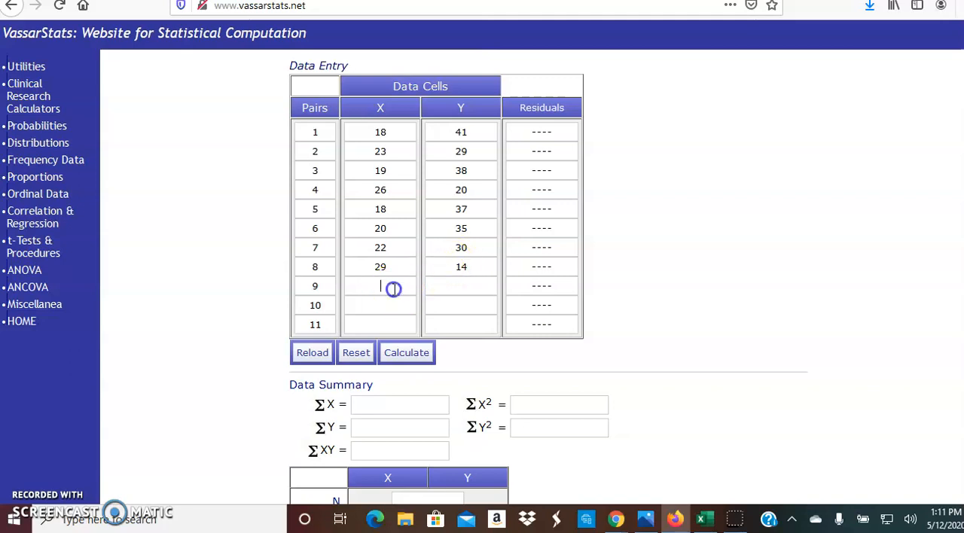
text(25)
click(467, 290)
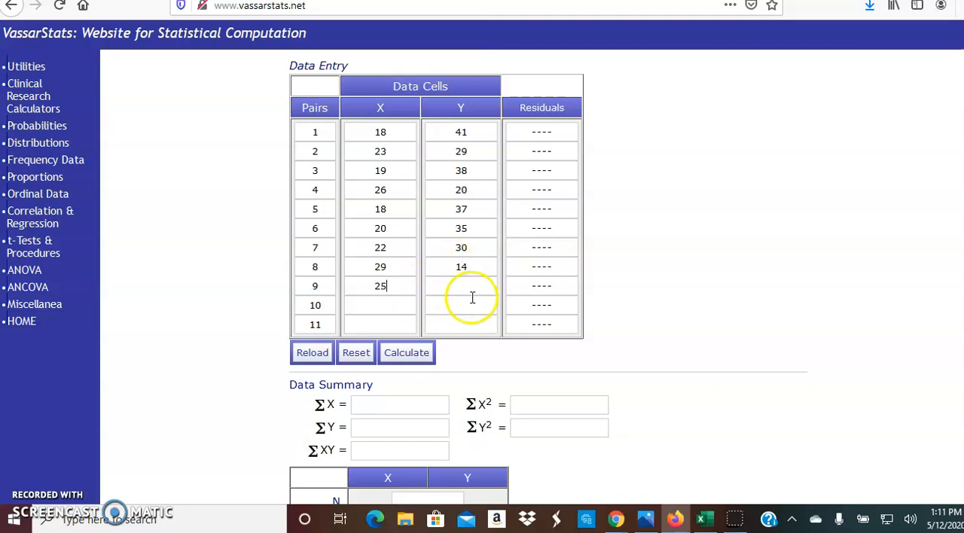
text(29)
click(378, 304)
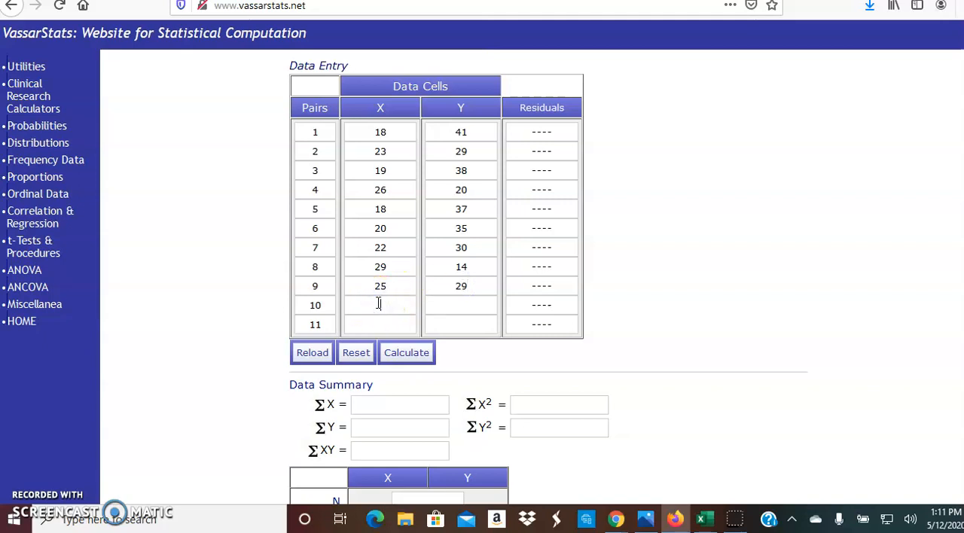
text(23)
click(442, 302)
click(383, 323)
click(468, 325)
text(37)
click(417, 352)
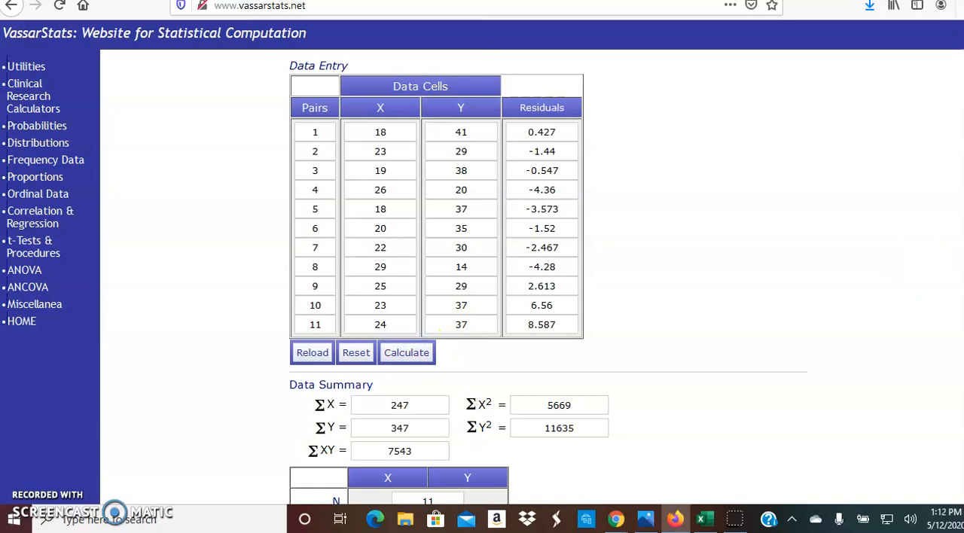
- Examine N, r and r² in the correlation results and check them against the entered data pairs
scroll(548, 277, down, 5)
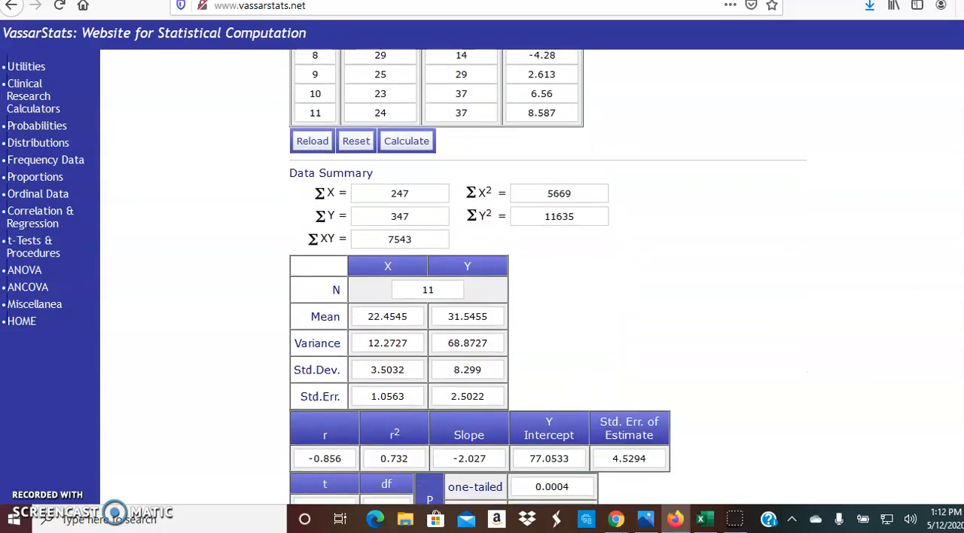
scroll(473, 198, down, 4)
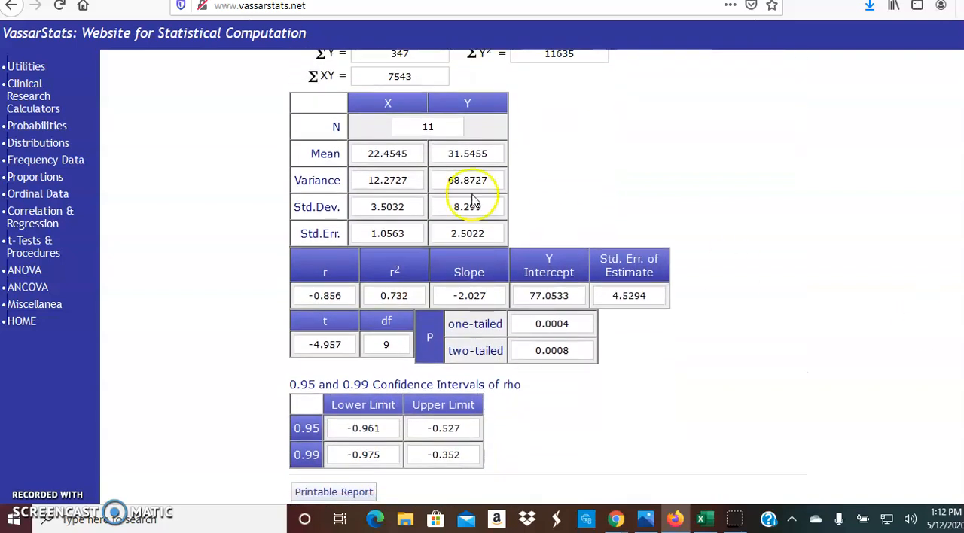
double_click(339, 127)
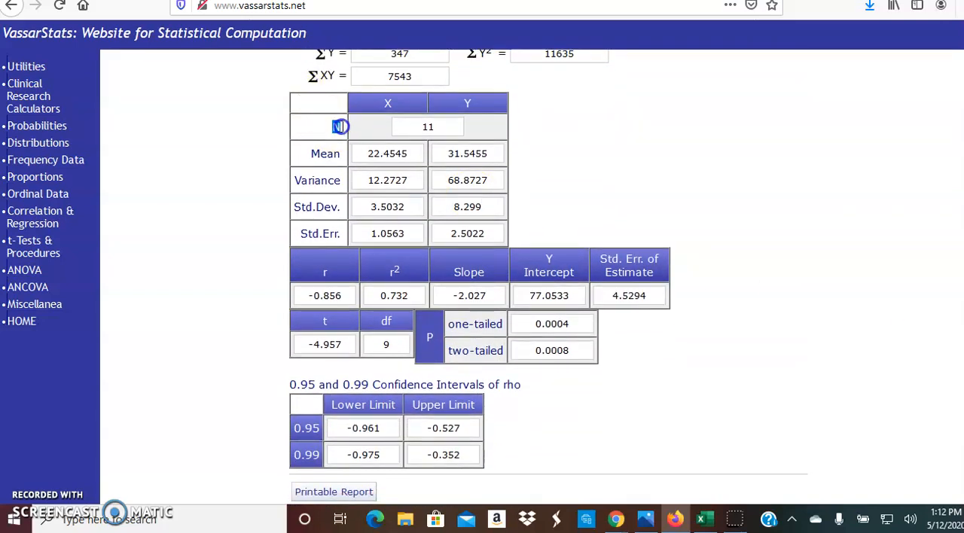
click(345, 127)
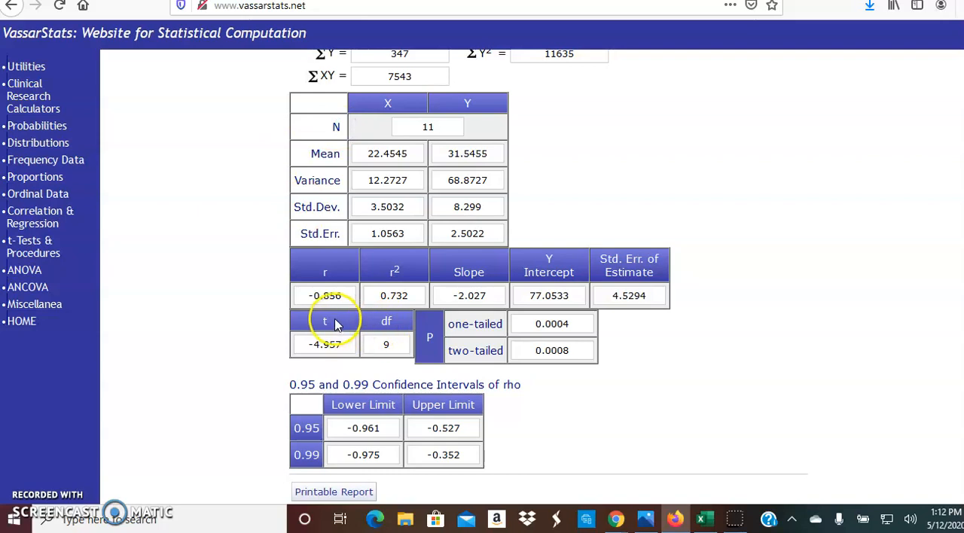
drag(322, 295, 346, 295)
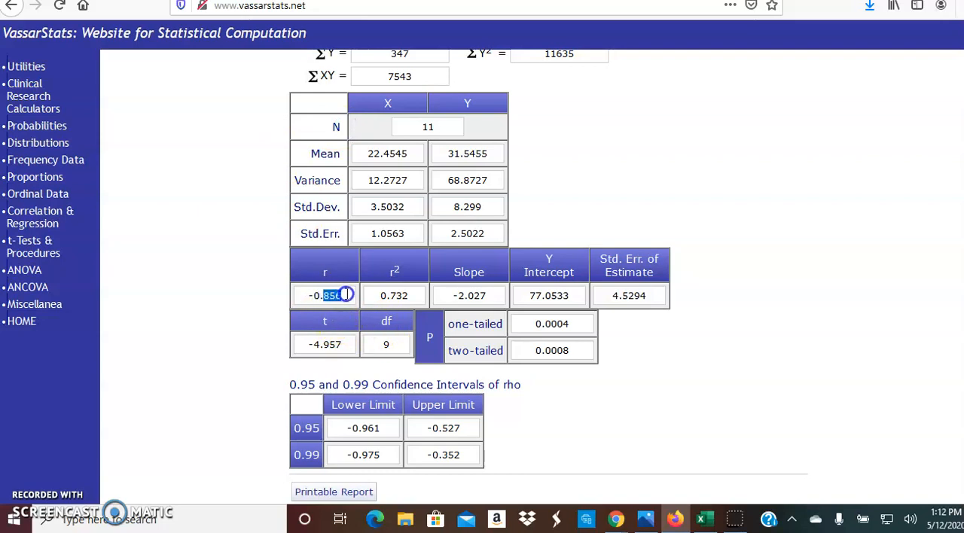
click(685, 184)
drag(390, 296, 411, 296)
click(410, 295)
scroll(697, 375, down, 3)
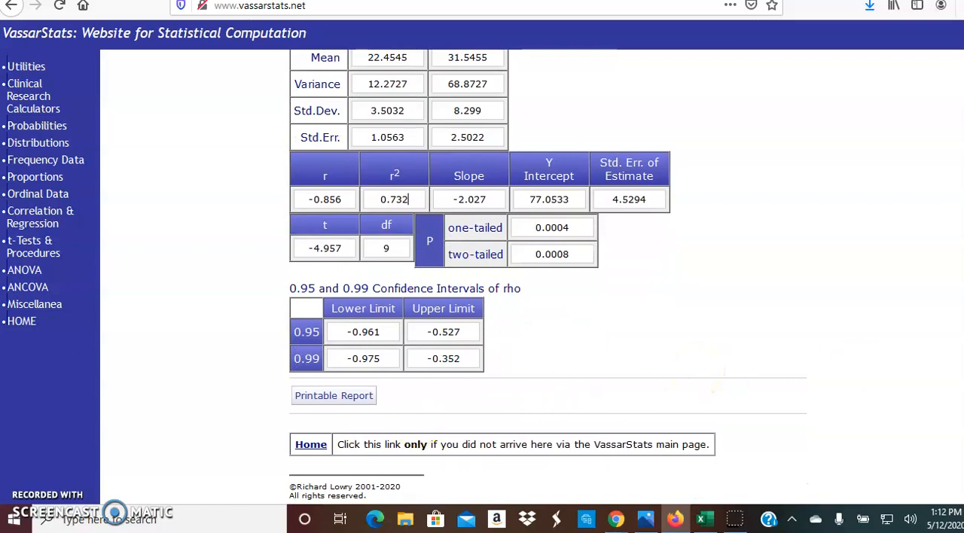
scroll(564, 391, up, 3)
scroll(548, 301, up, 10)
scroll(548, 301, down, 5)
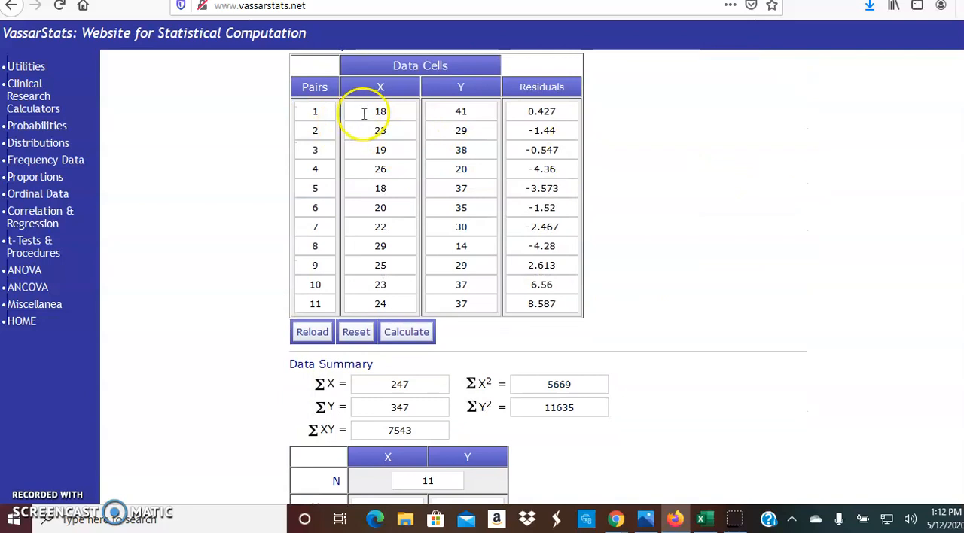
double_click(376, 111)
click(797, 182)
- Open the printable report for the linear correlation and bring its list of entered values into view
scroll(636, 339, down, 8)
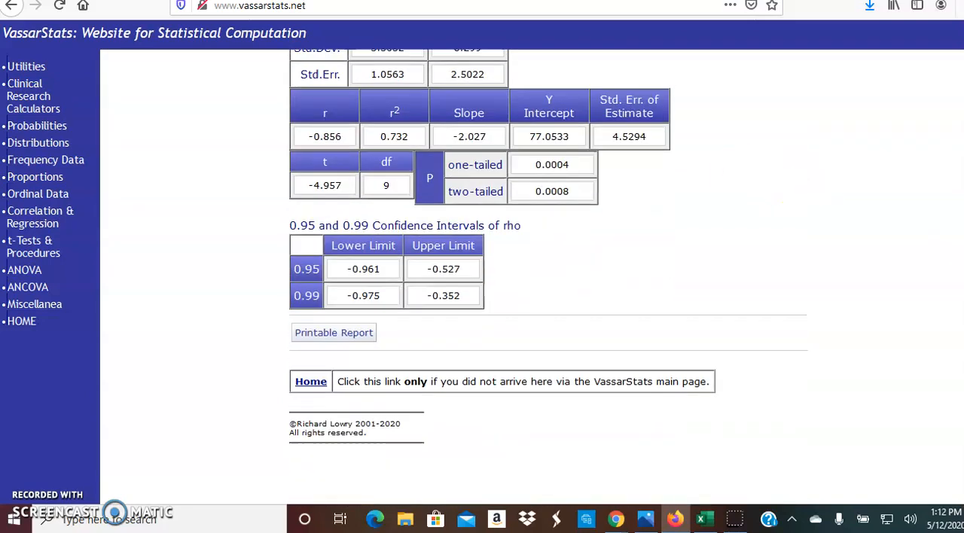
click(364, 321)
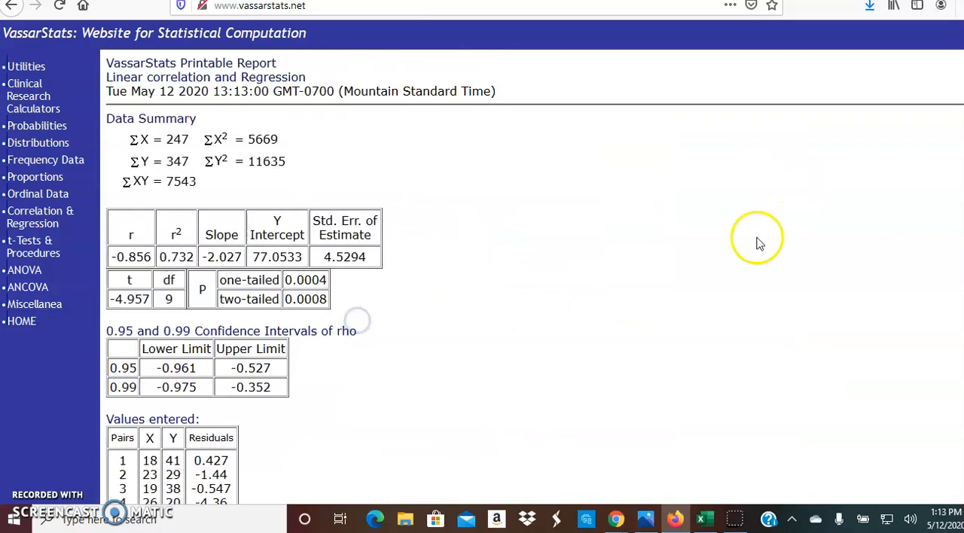
scroll(594, 309, down, 3)
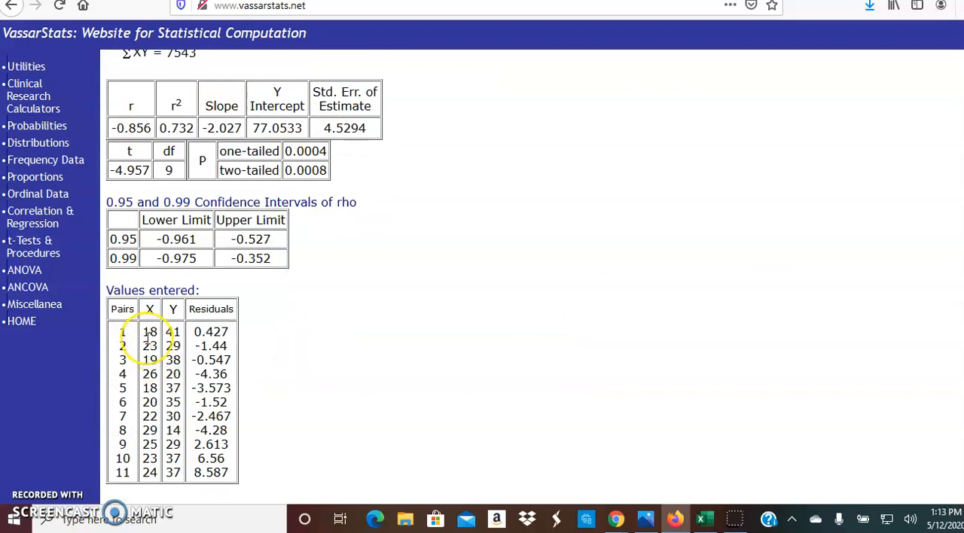
drag(147, 331, 156, 469)
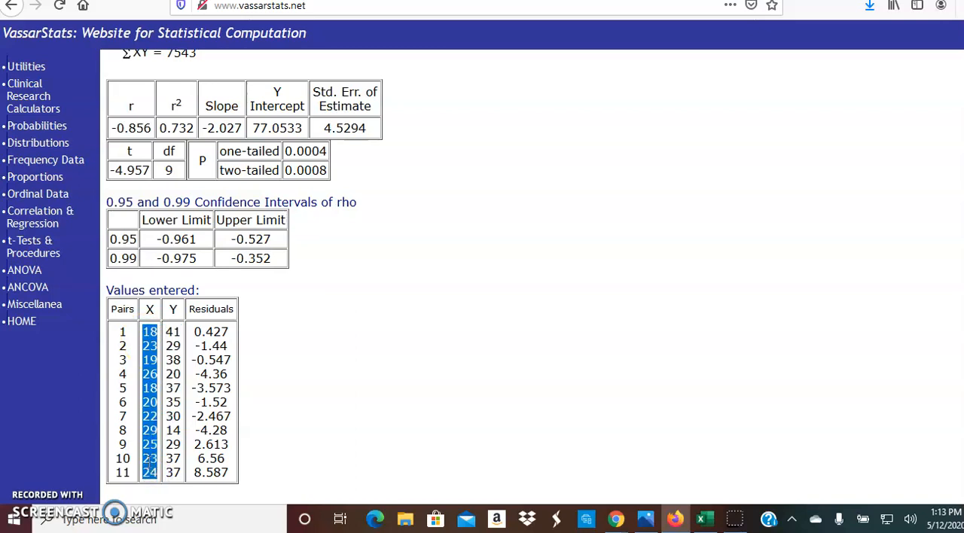
click(149, 461)
right_click(149, 463)
click(124, 347)
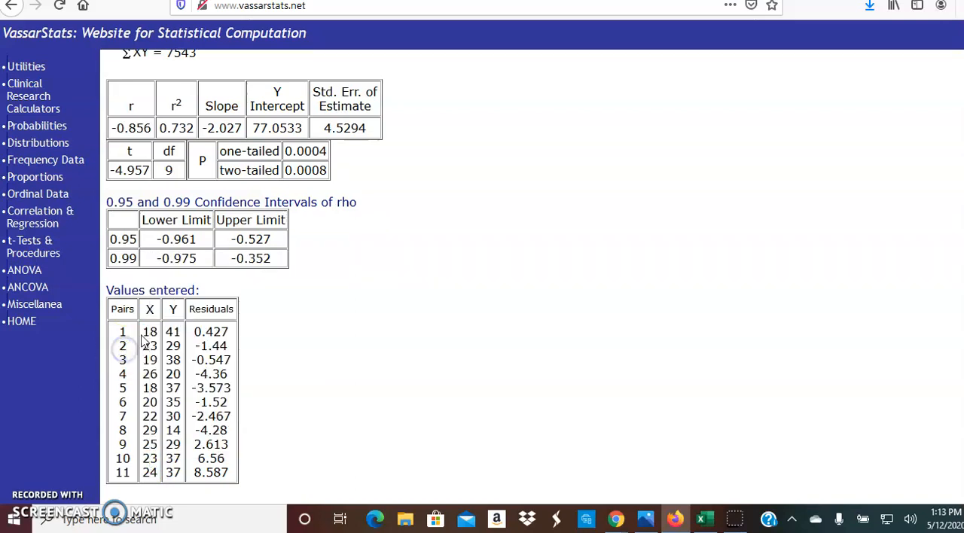
- Copy all eleven X values from the report and paste them into the blank Excel sheet starting at cell C3
drag(147, 332, 156, 473)
right_click(156, 472)
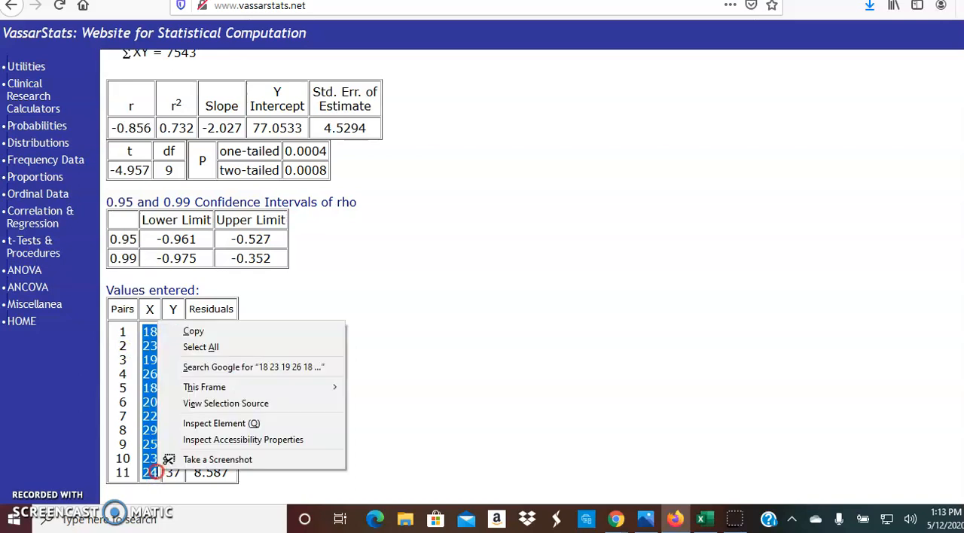
click(223, 331)
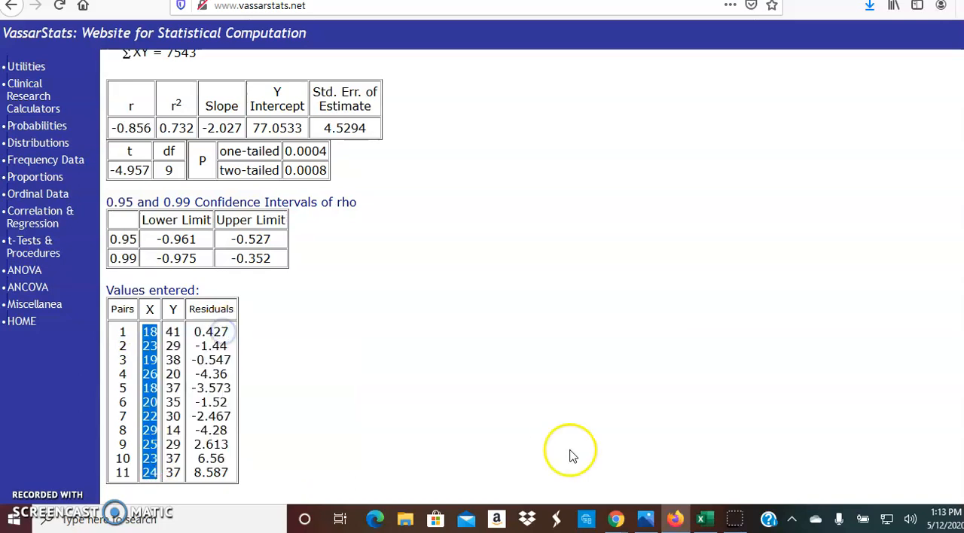
click(703, 520)
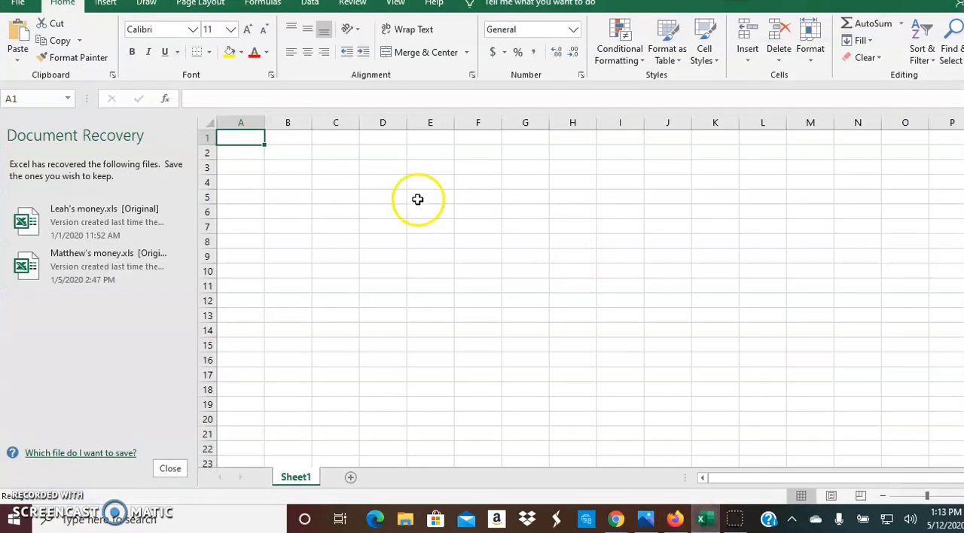
click(333, 165)
right_click(333, 164)
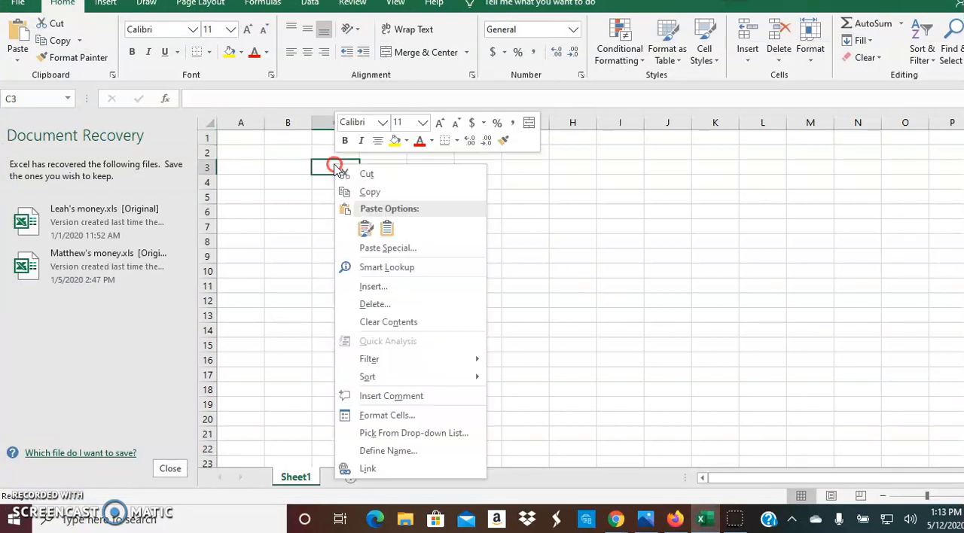
click(362, 231)
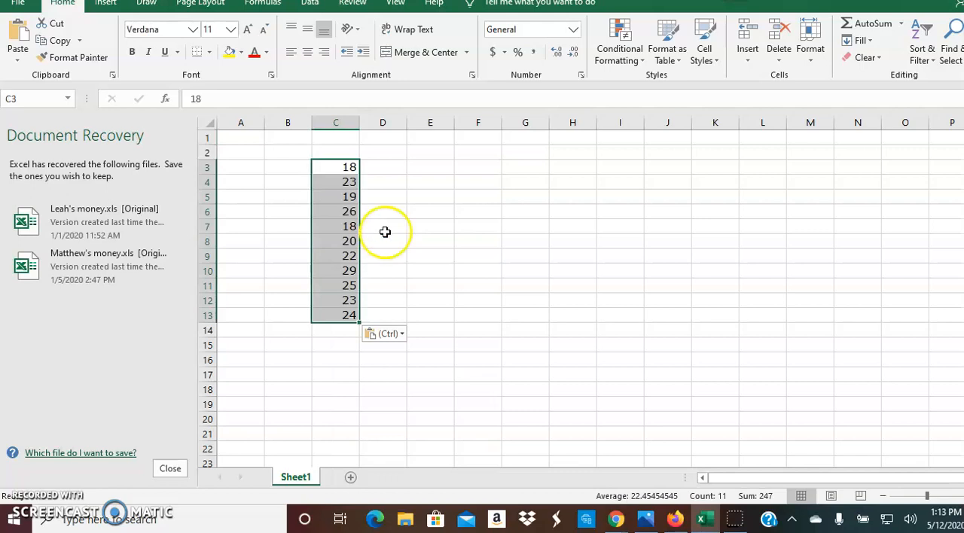
click(384, 230)
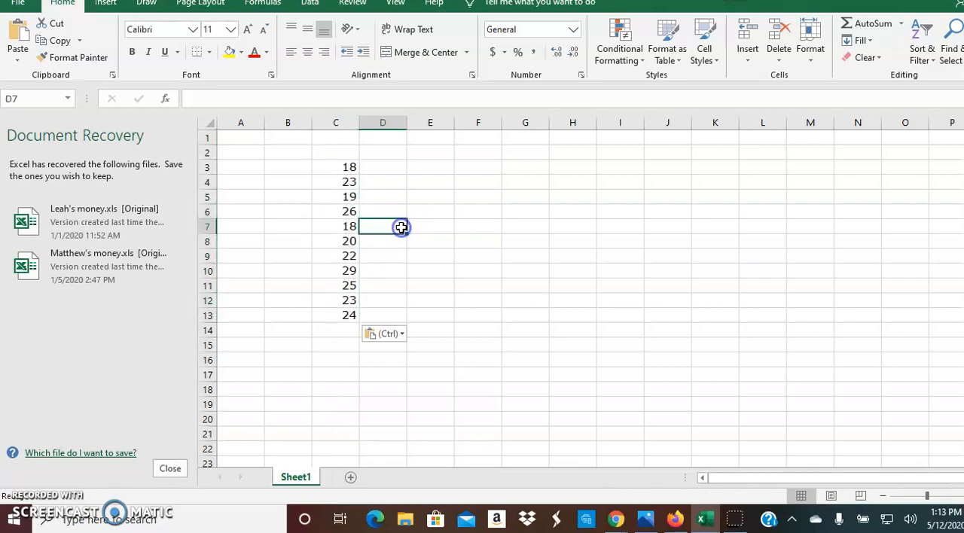
- Return to the report in Firefox, copy all eleven Y values and paste them into the Excel sheet starting at D3
click(674, 520)
click(400, 345)
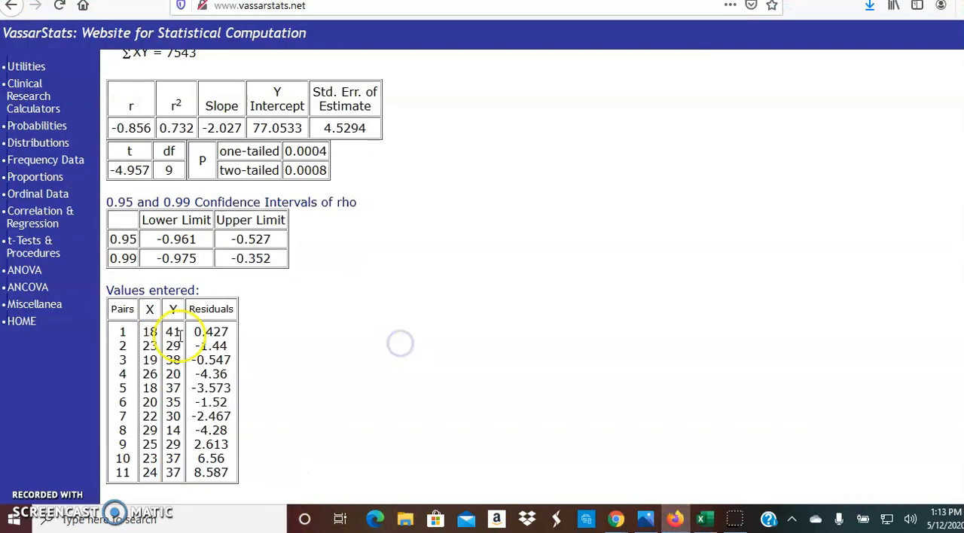
drag(168, 331, 176, 466)
right_click(174, 468)
click(245, 325)
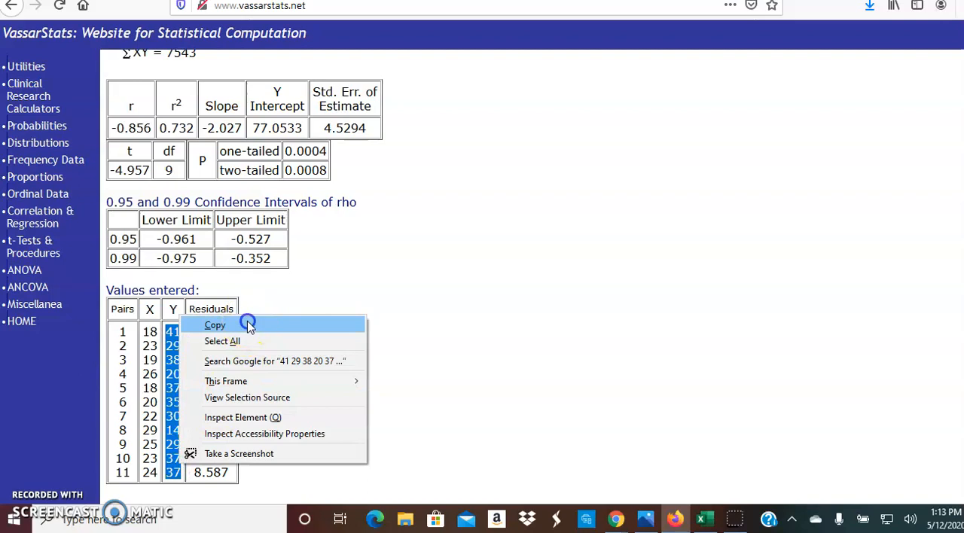
click(704, 520)
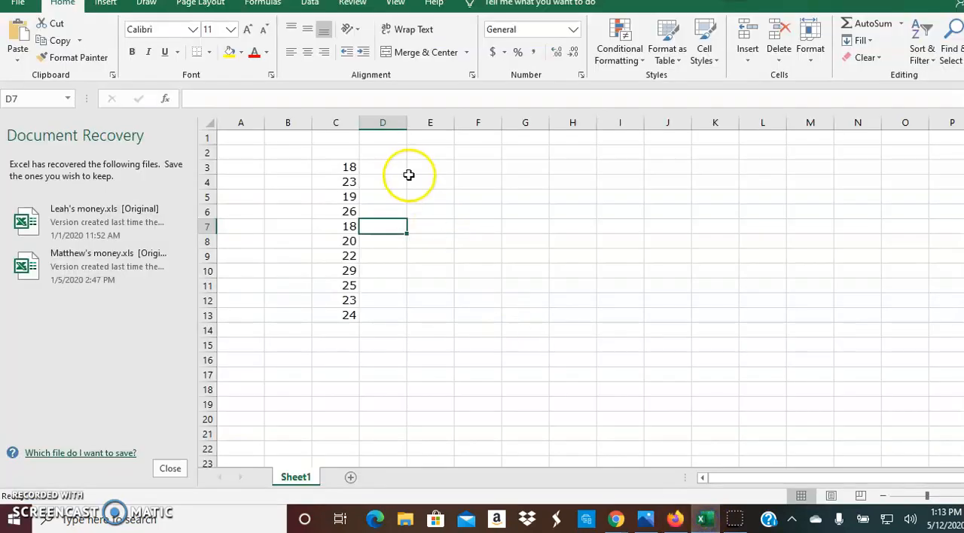
click(383, 168)
right_click(382, 167)
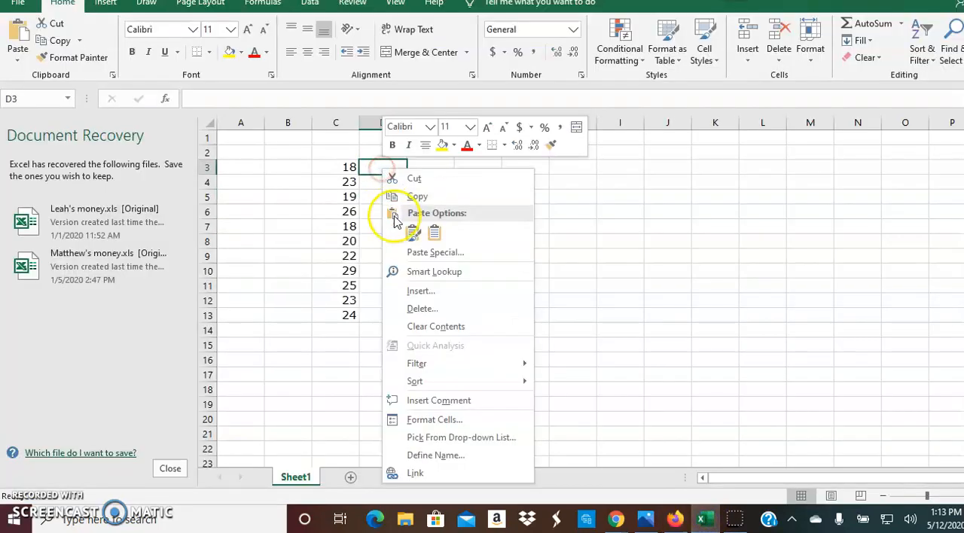
click(381, 230)
click(559, 240)
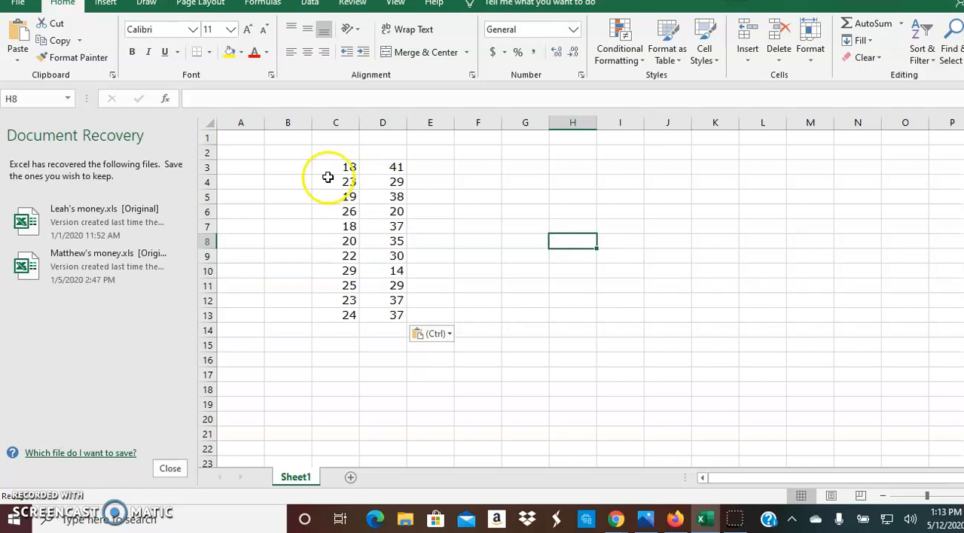
- Insert a plain Scatter chart with markers only from the X and Y values in C3:D13
drag(332, 161, 393, 317)
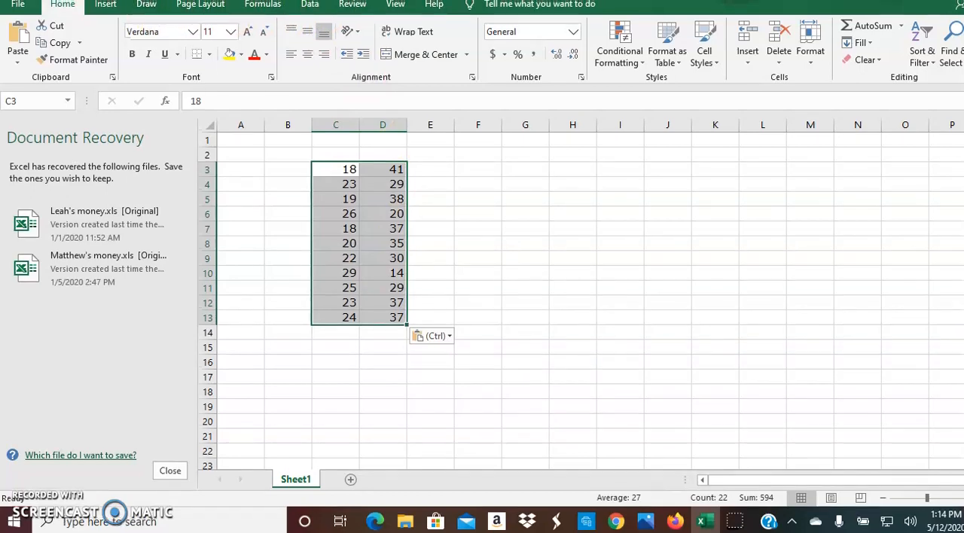
click(107, 7)
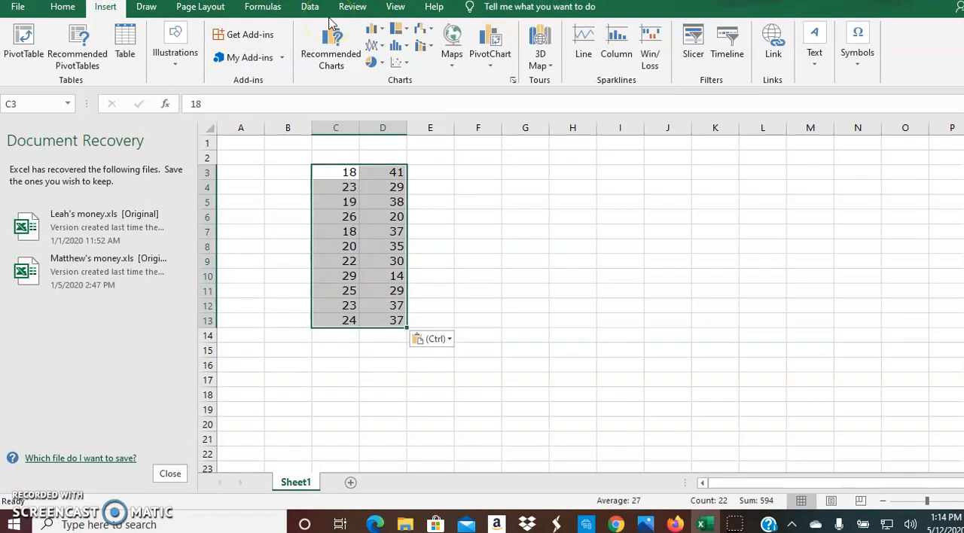
click(407, 65)
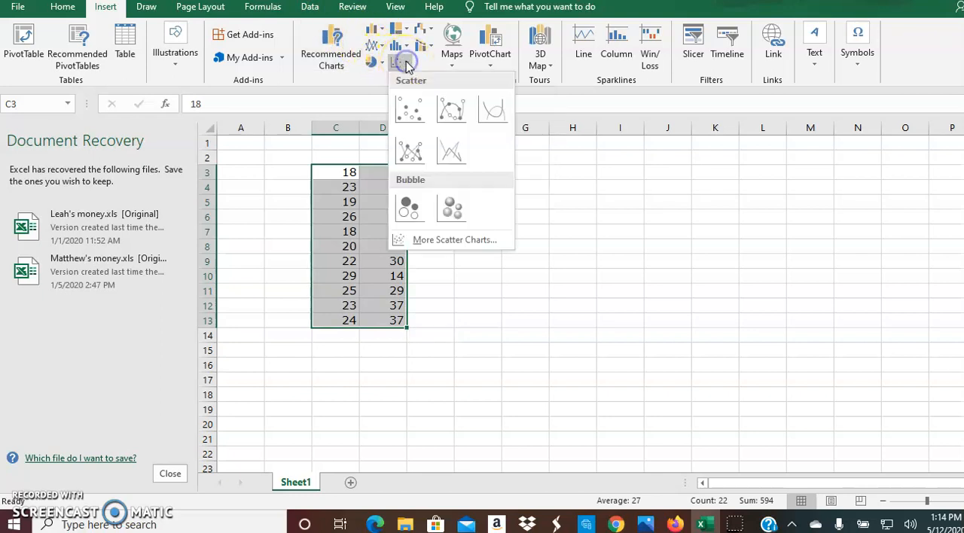
click(408, 108)
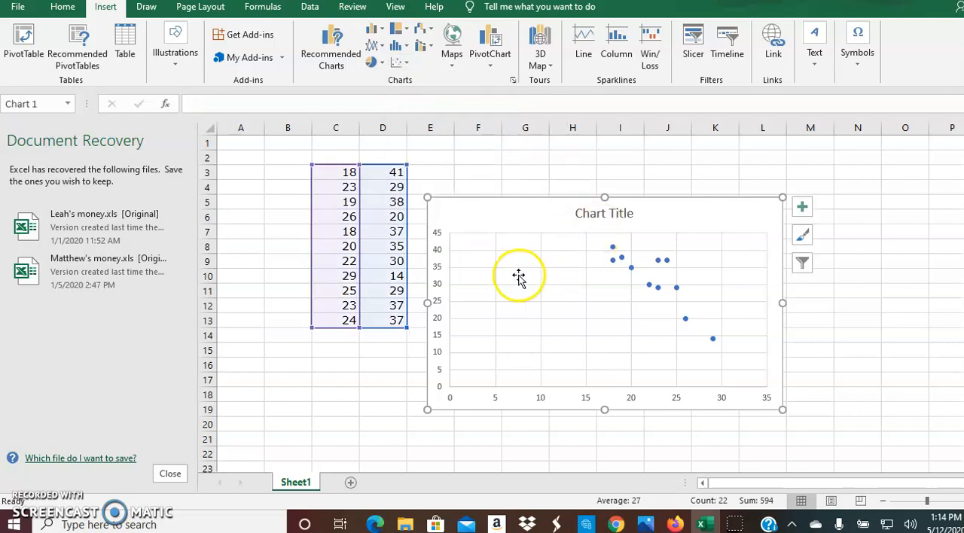
- Copy the whole scatter chart, and return to the correlation report in Firefox with its Y values deselected
click(502, 213)
right_click(502, 213)
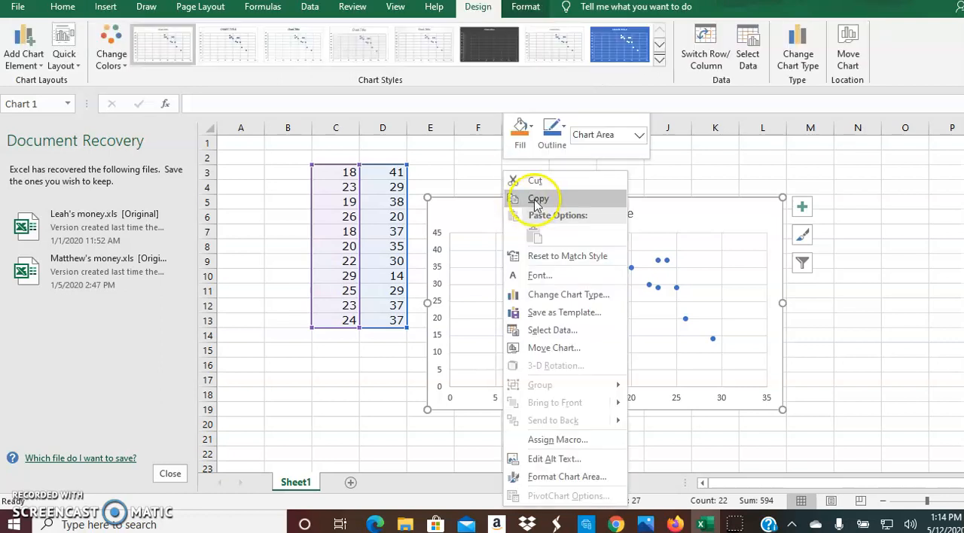
click(552, 192)
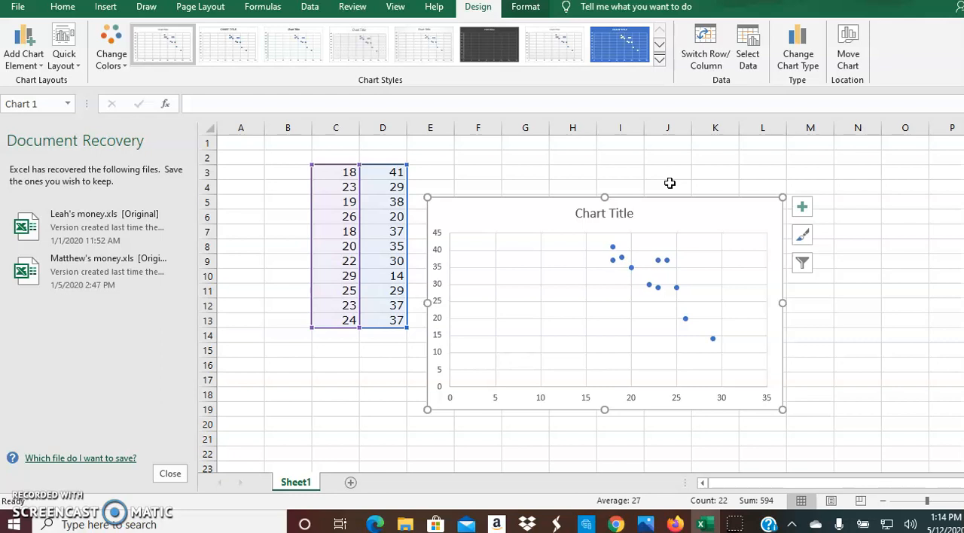
click(674, 525)
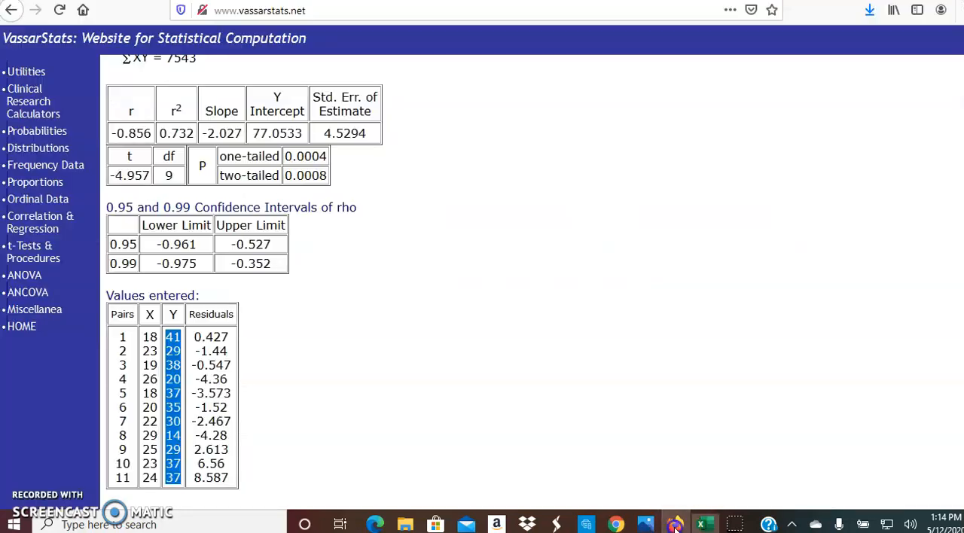
click(495, 339)
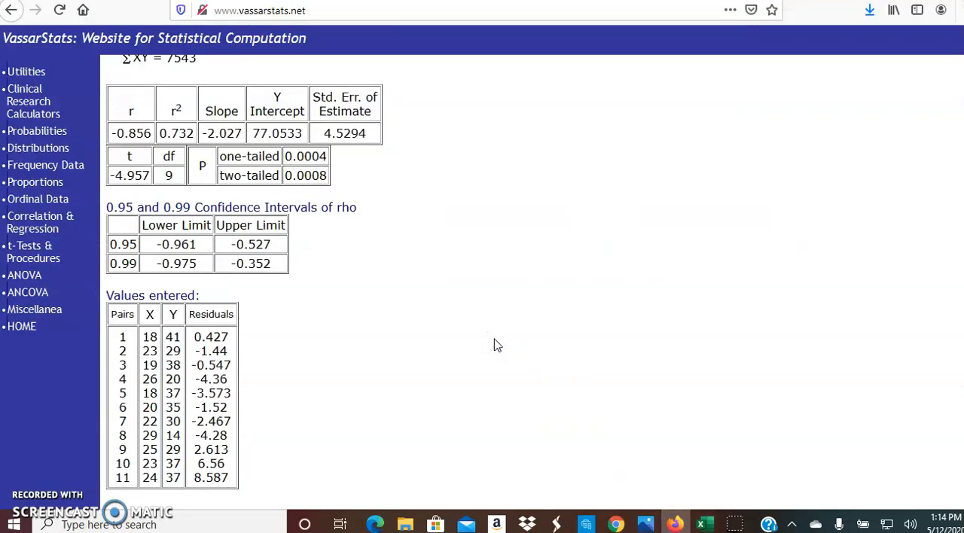